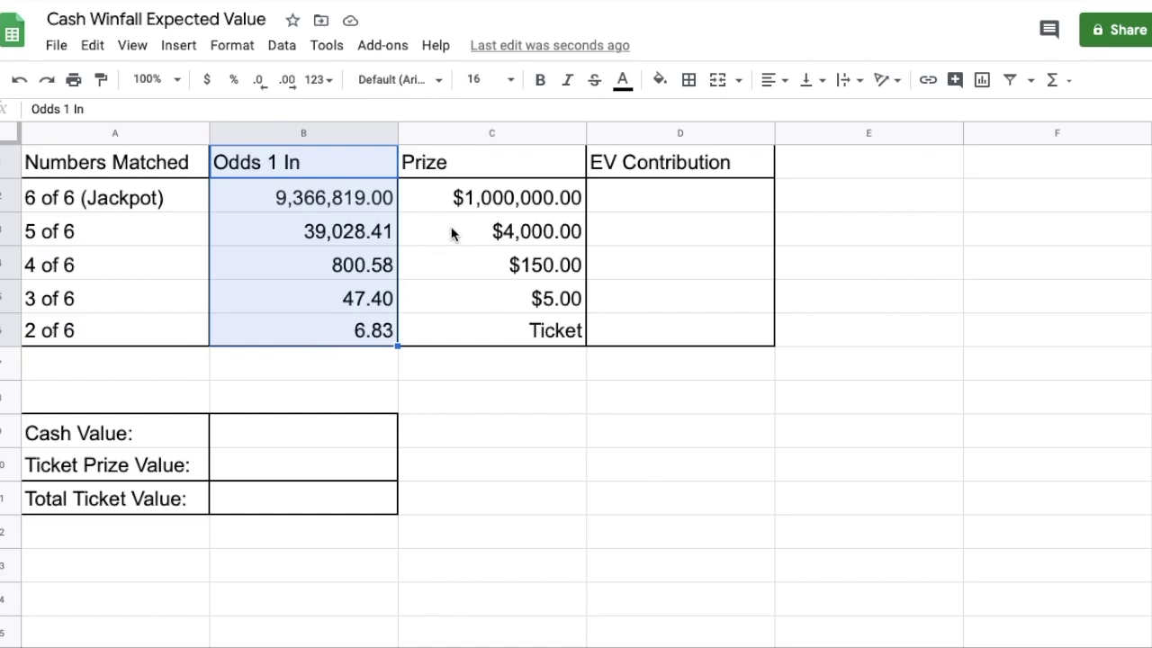
Compute the EV Contribution for 6 of 6 through 3 of 6 by entering =C2*(1/B2) in D2 and filling it down to D5.
left_click_drag(481, 166, 509, 335)
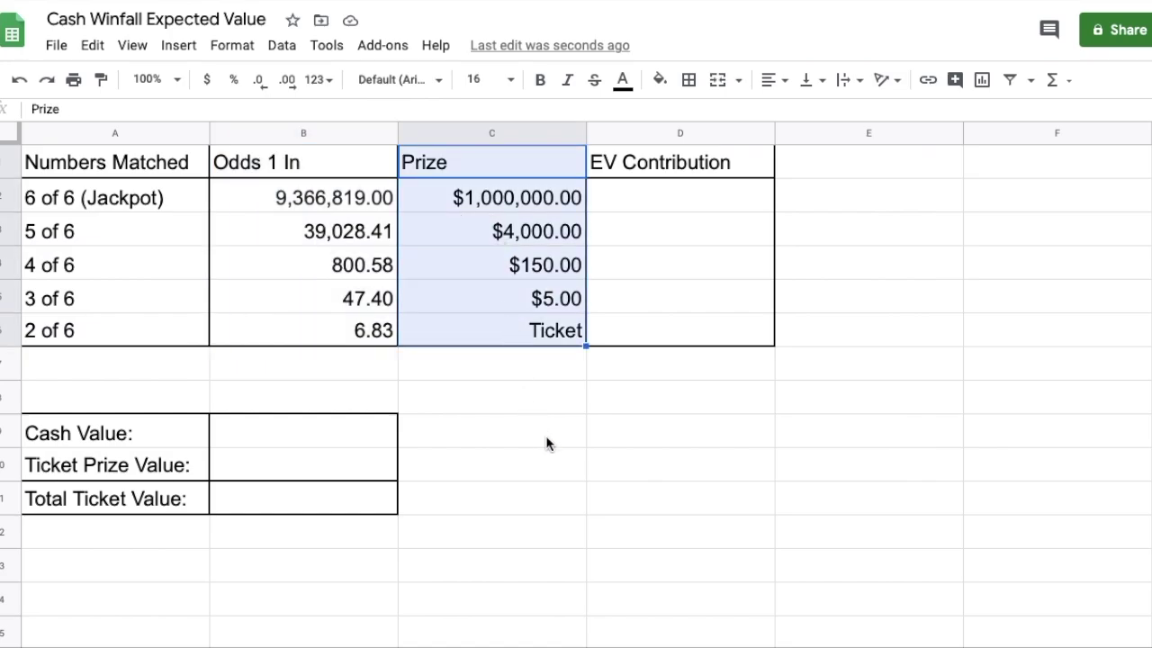
key("Right")
key("Down")
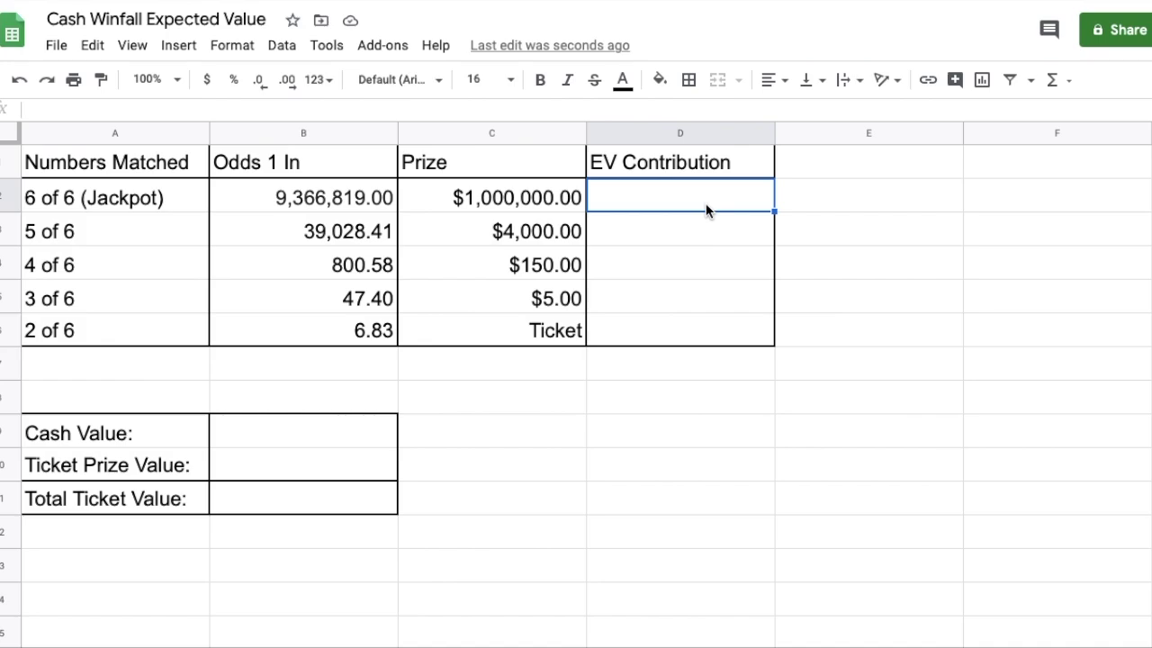
type("=")
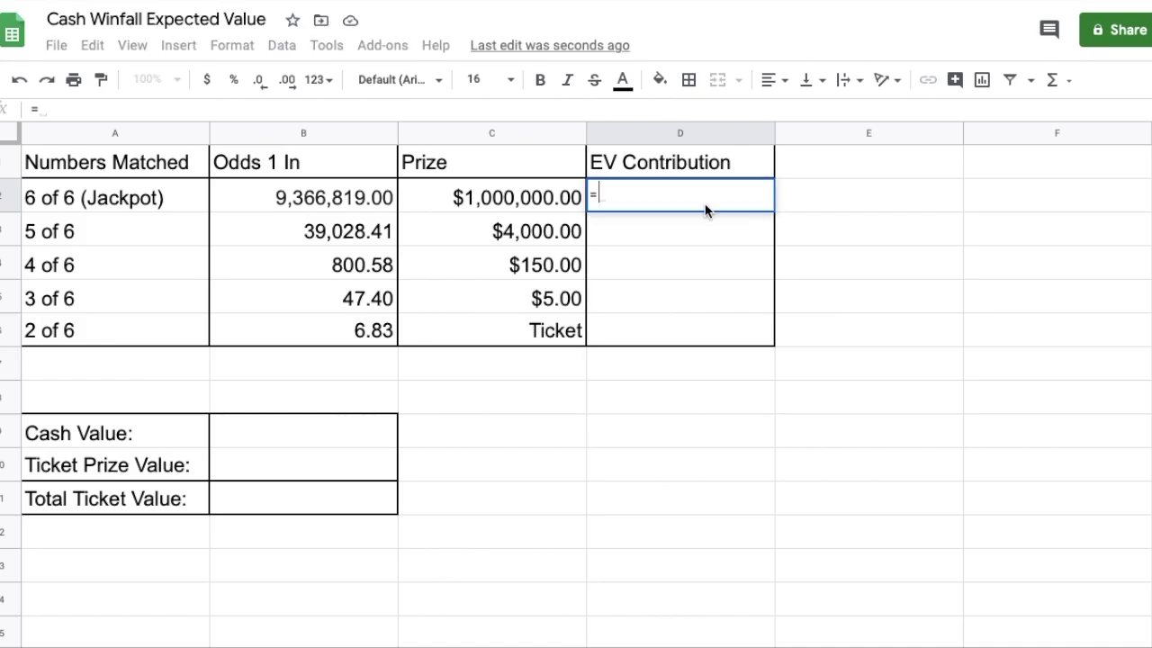
left_click(430, 196)
type("*(1/")
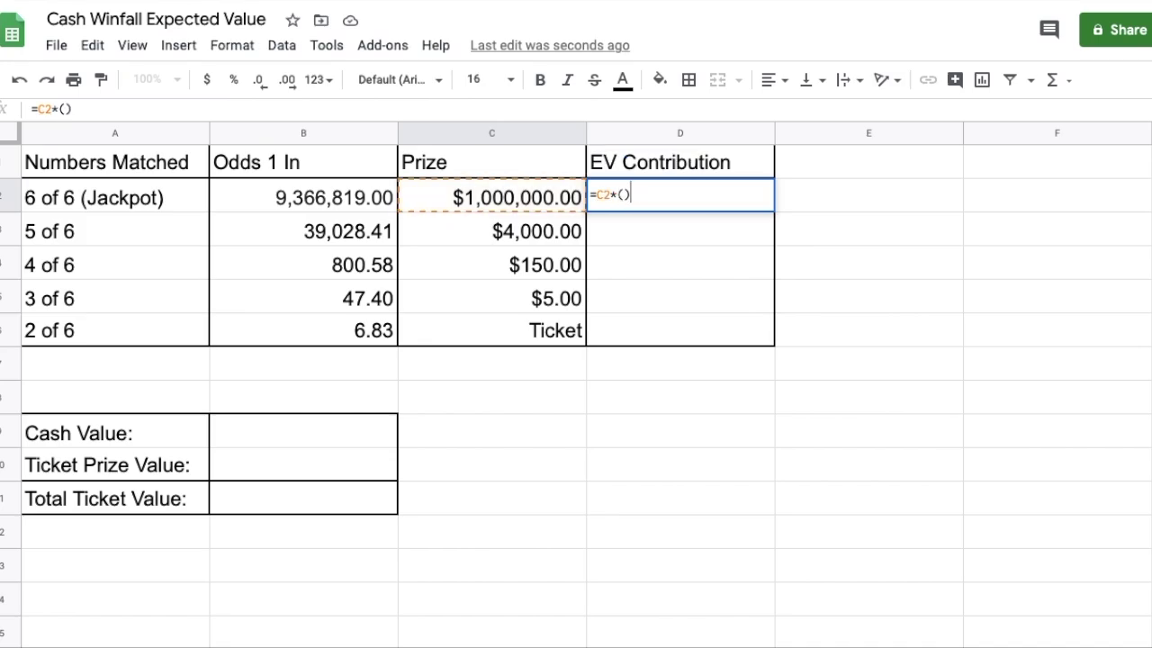
left_click(312, 205)
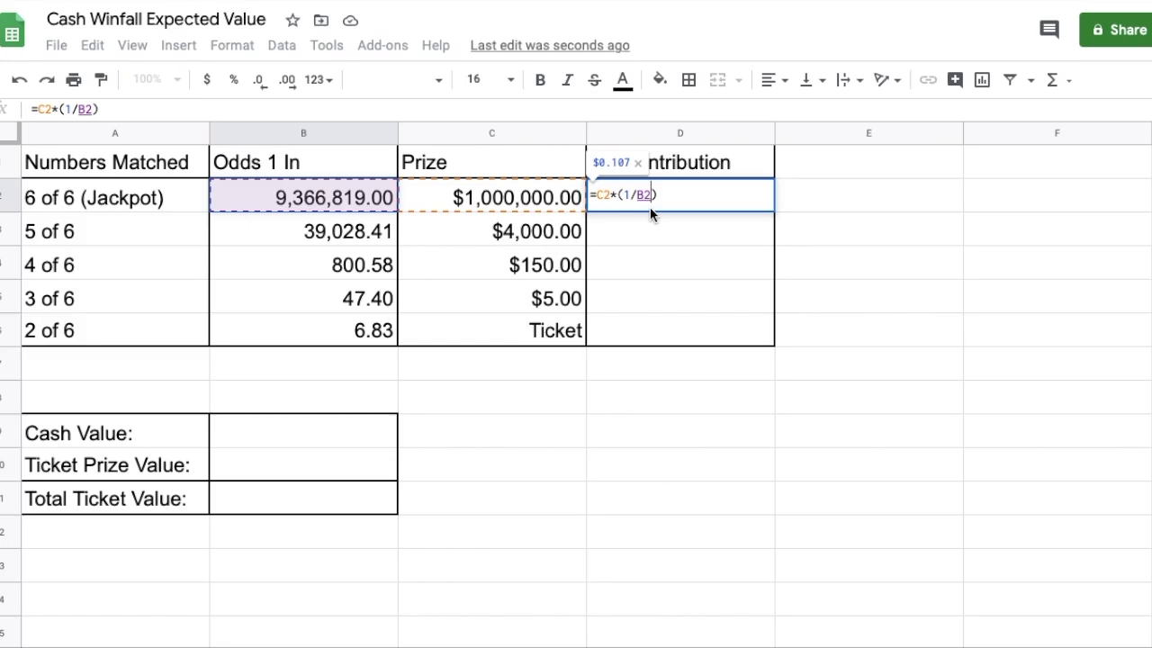
key("Return")
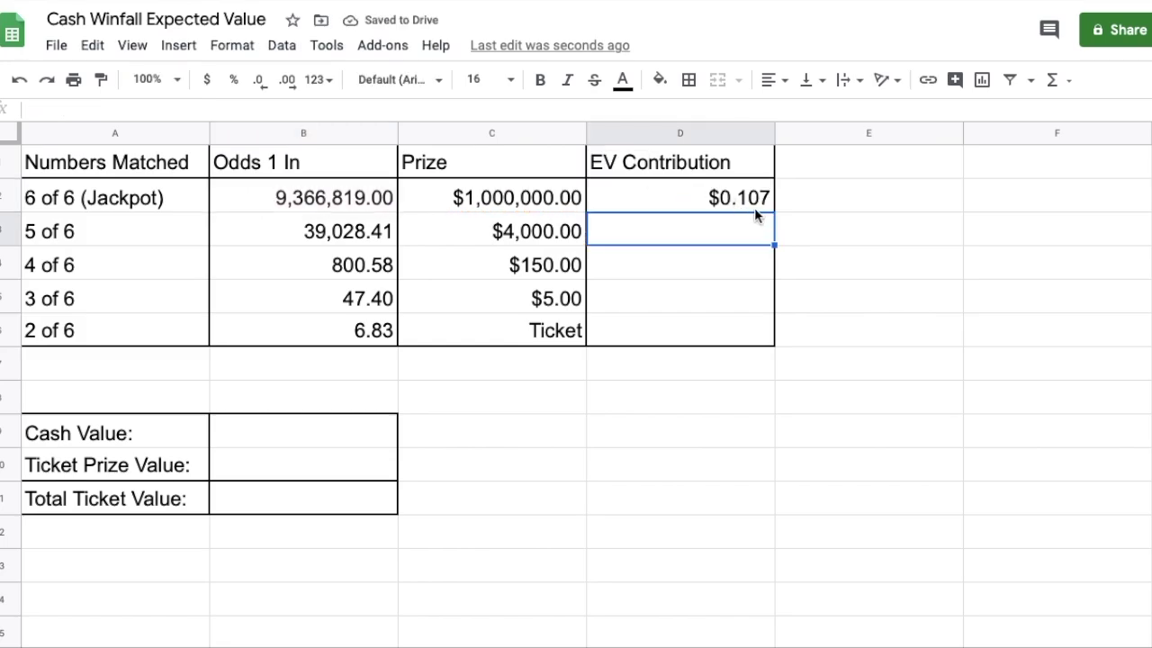
left_click(754, 207)
left_click_drag(774, 212, 772, 303)
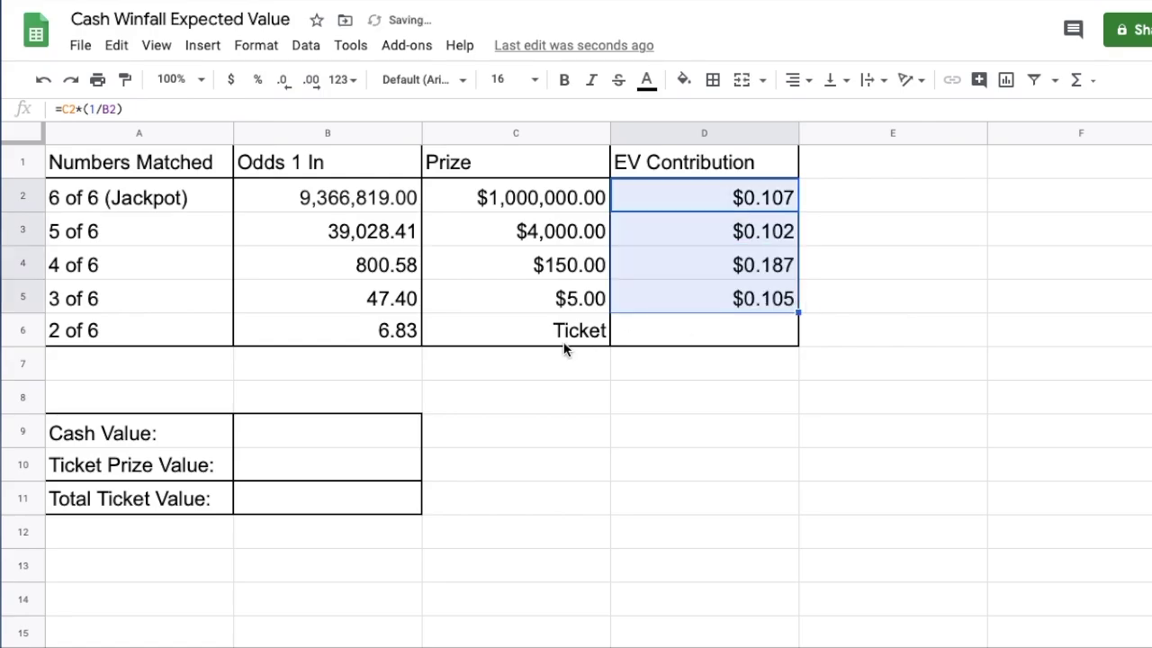
Calculate the Cash Value in B9 as the sum of the EV contributions, =SUM(D2:D5).
left_click(328, 433)
type("=SUM")
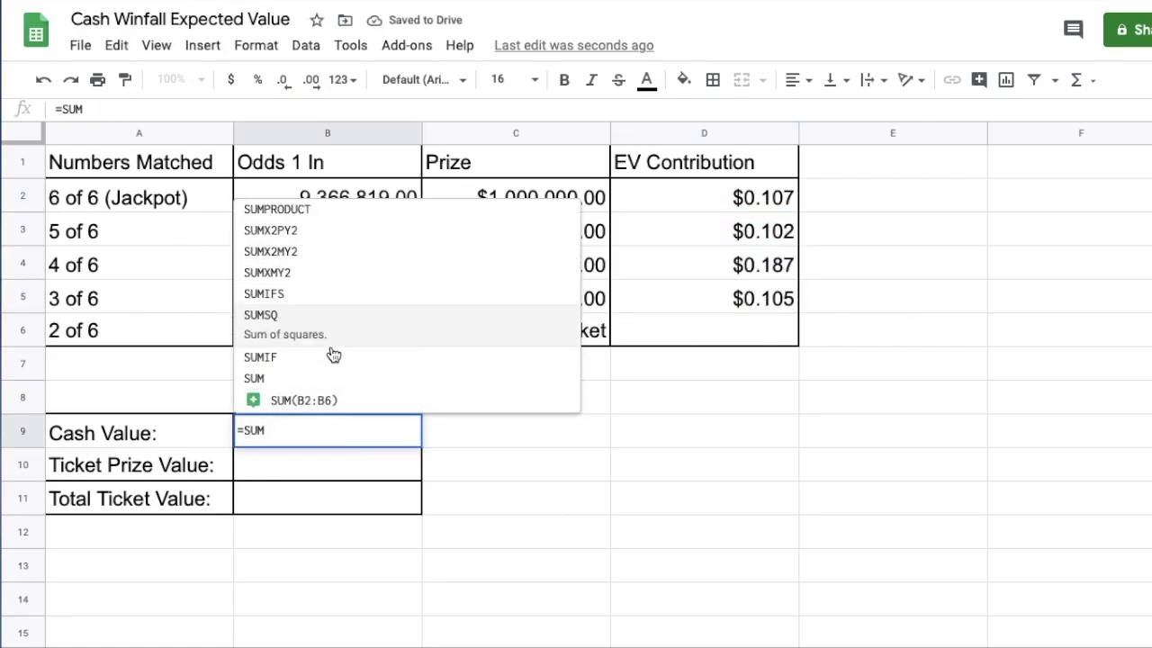
type("(")
left_click_drag(702, 198, 698, 283)
key("Return")
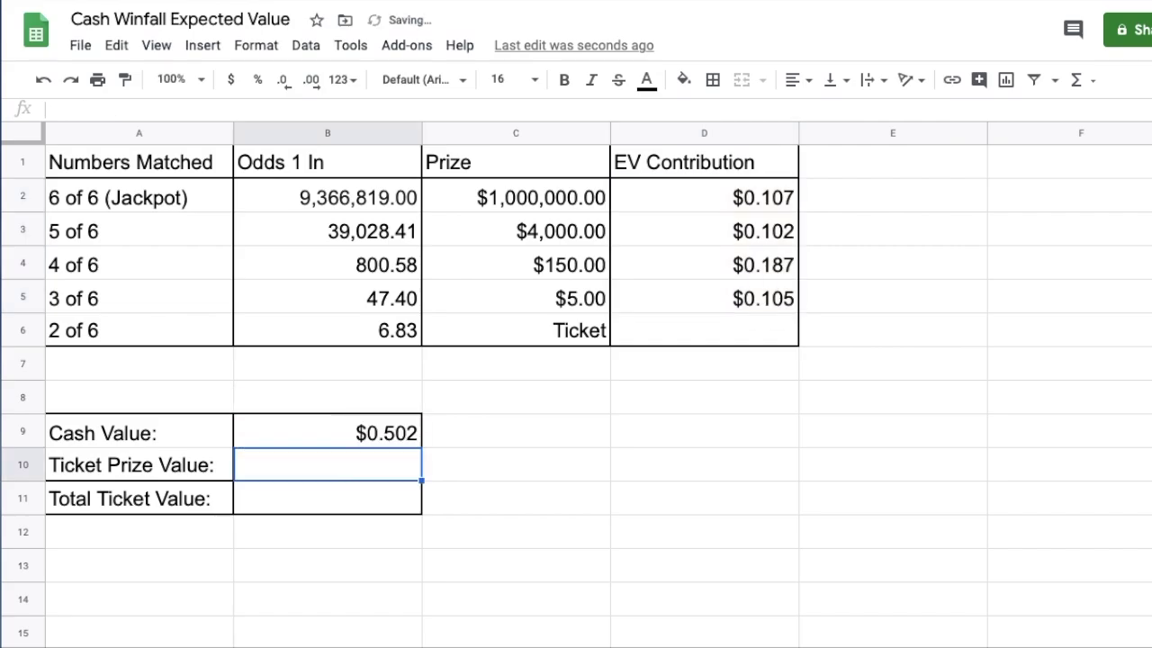
left_click(385, 439)
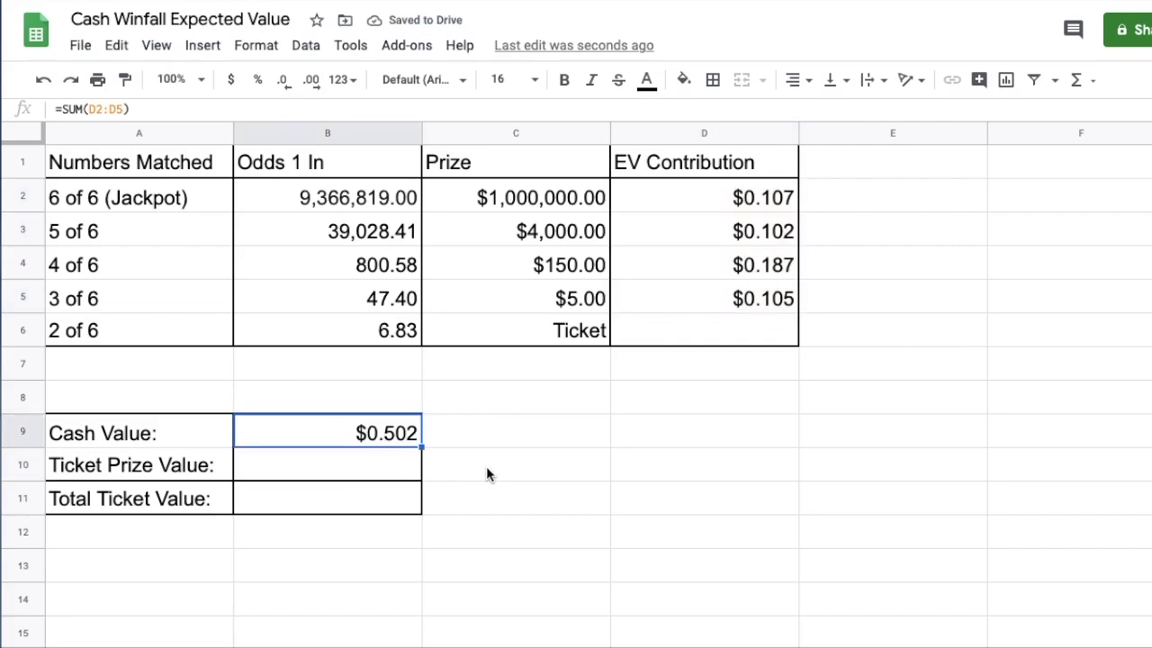
Calculate the Ticket Prize Value in B10 as the cash value divided by the 2 of 6 odds, =B9/B6.
left_click(561, 331)
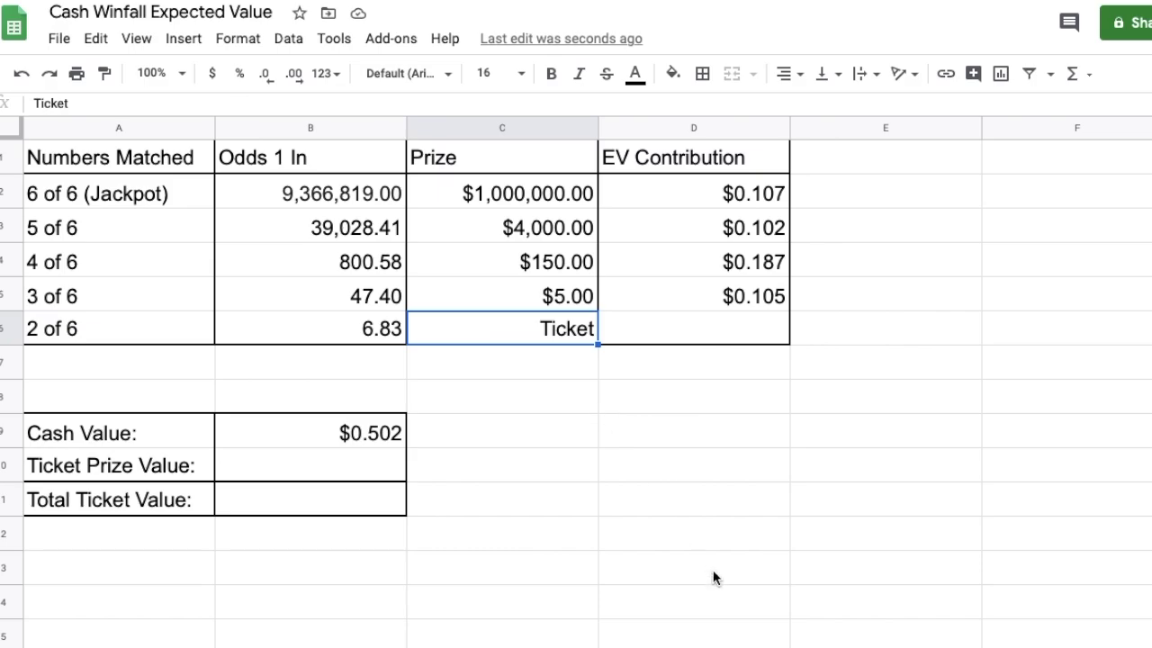
left_click(366, 466)
type("=")
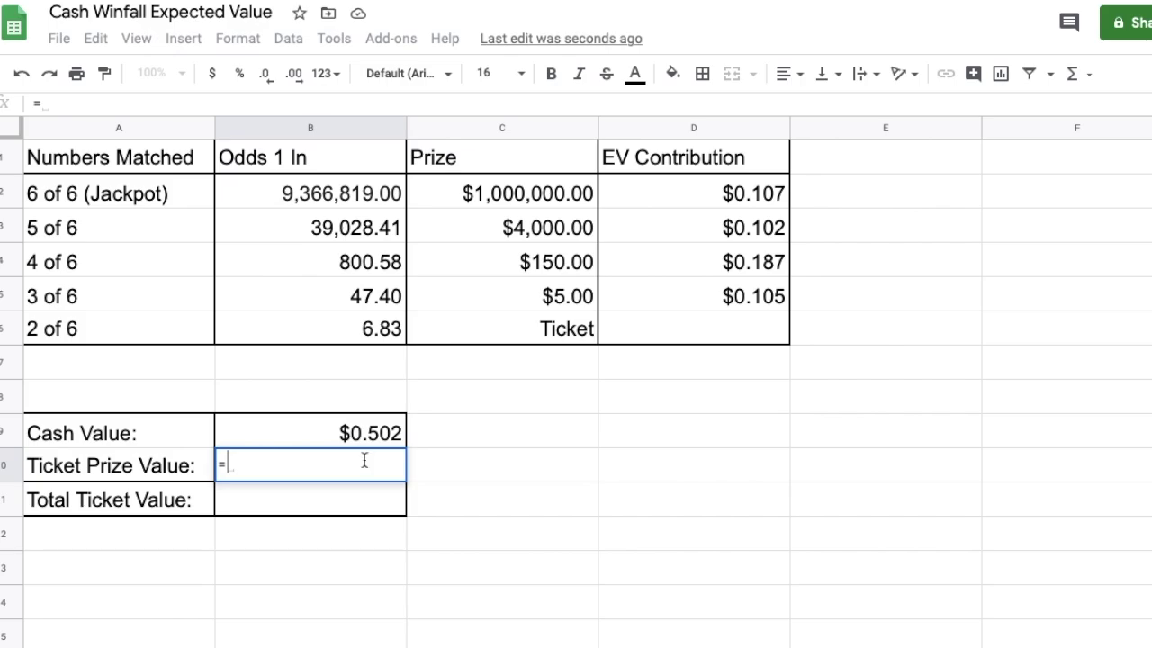
left_click(376, 436)
type("/")
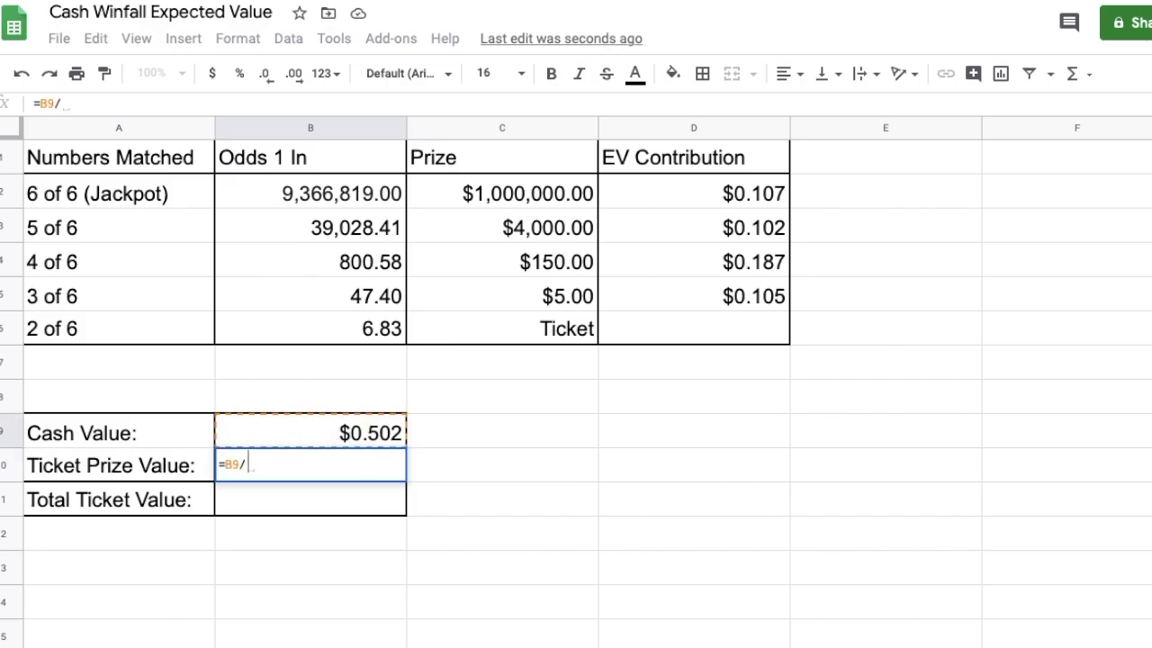
left_click(373, 333)
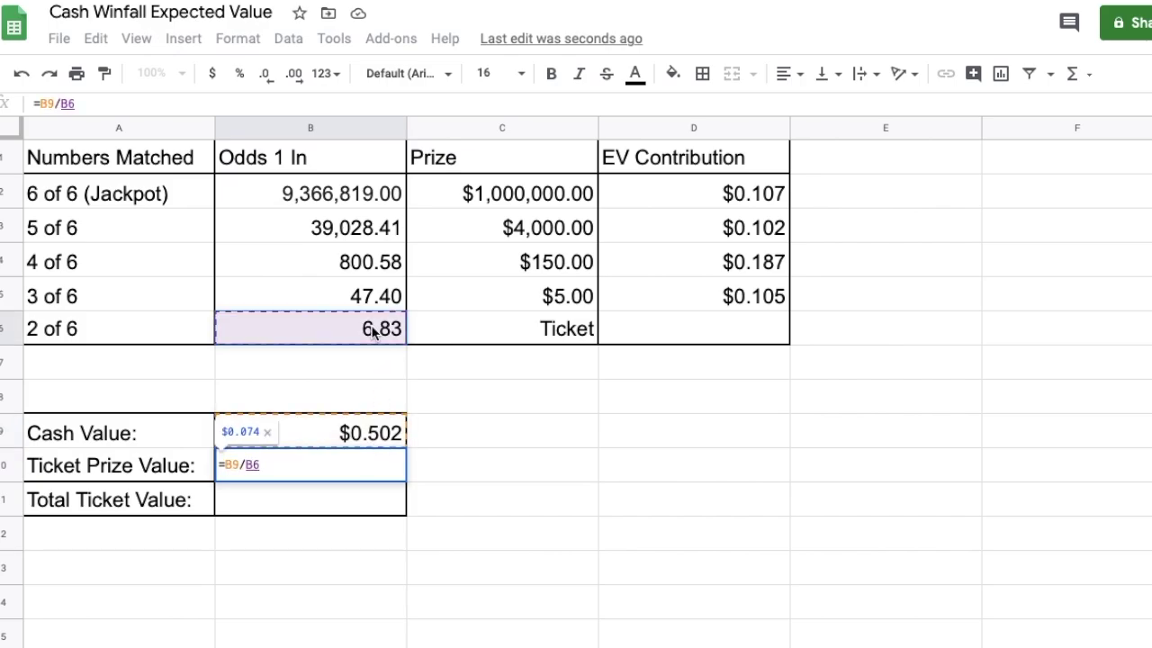
key("Return")
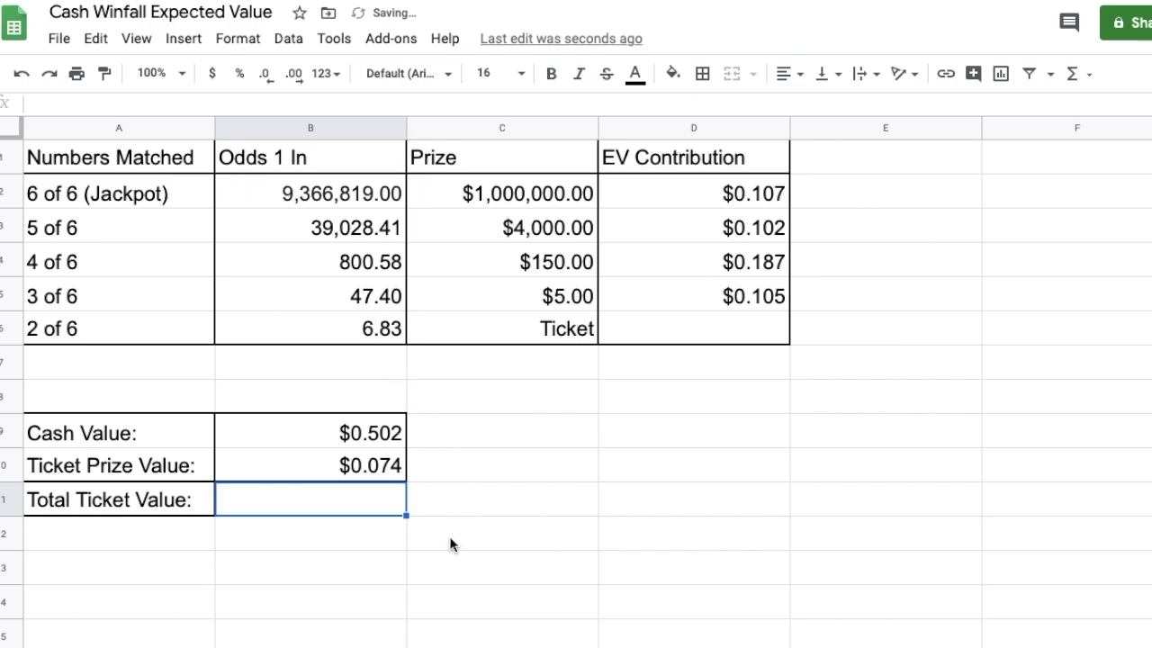
Calculate the Total Ticket Value in B11 by summing the cash value and ticket prize value in B9:B10.
type("=SUM(")
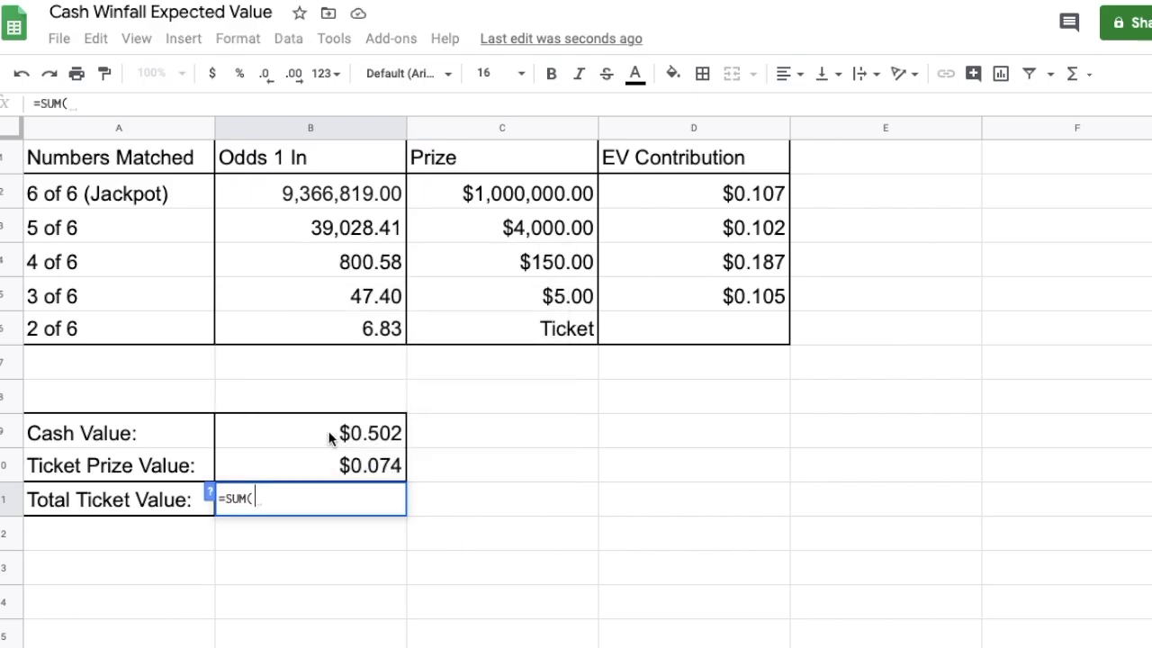
left_click_drag(330, 436, 333, 466)
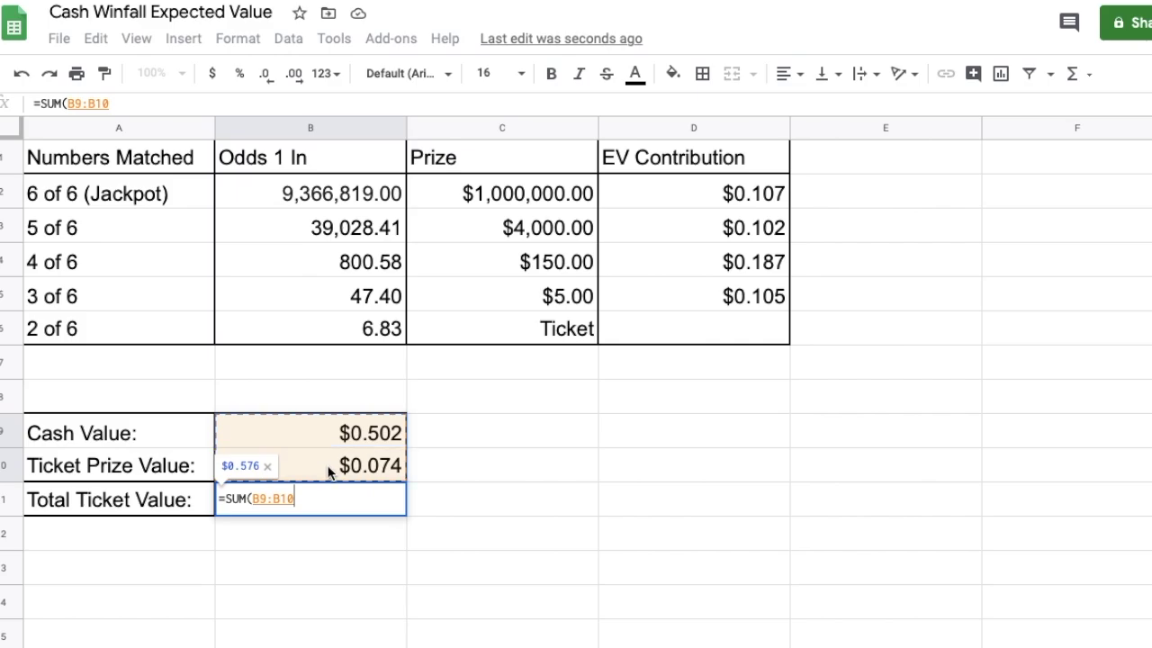
key("Return")
key("Down")
key("Right")
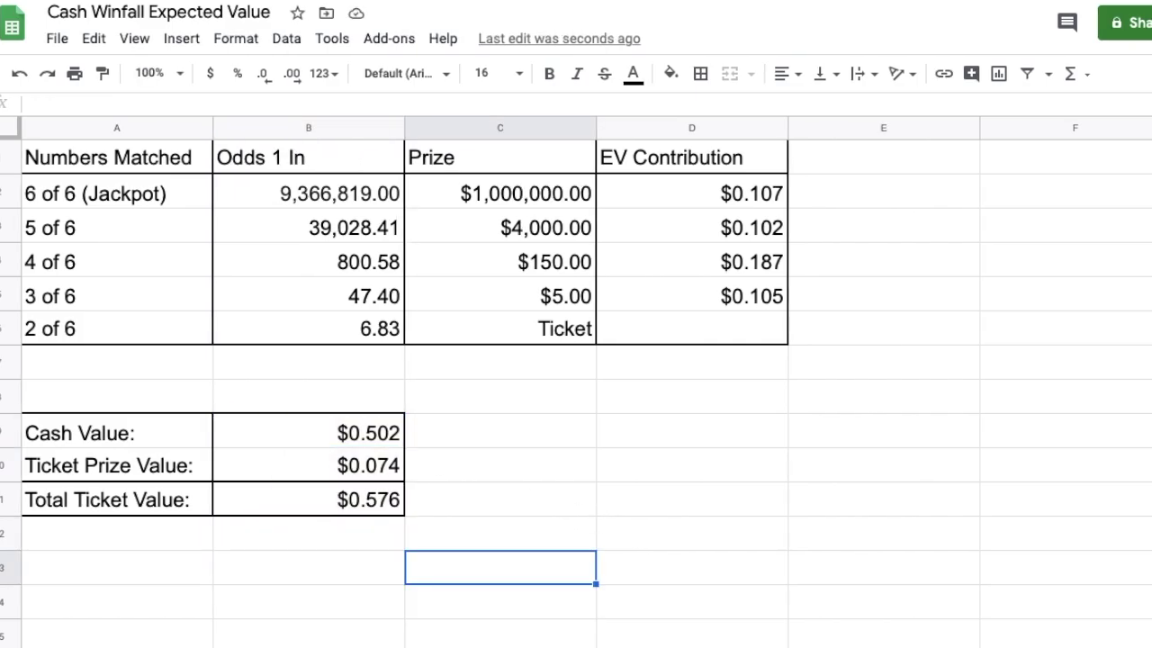
Replace the Ticket Prize Value formula in B10 with the total ticket value divided by the 2 of 6 odds, =B11/B6.
left_click(381, 441)
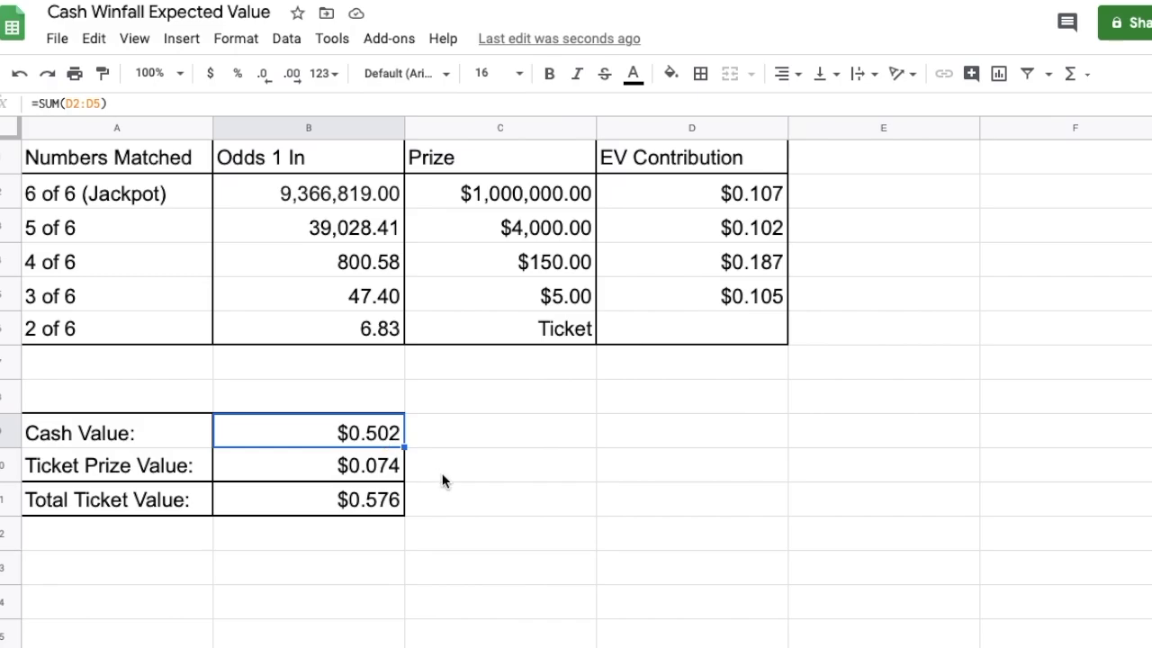
left_click(313, 506)
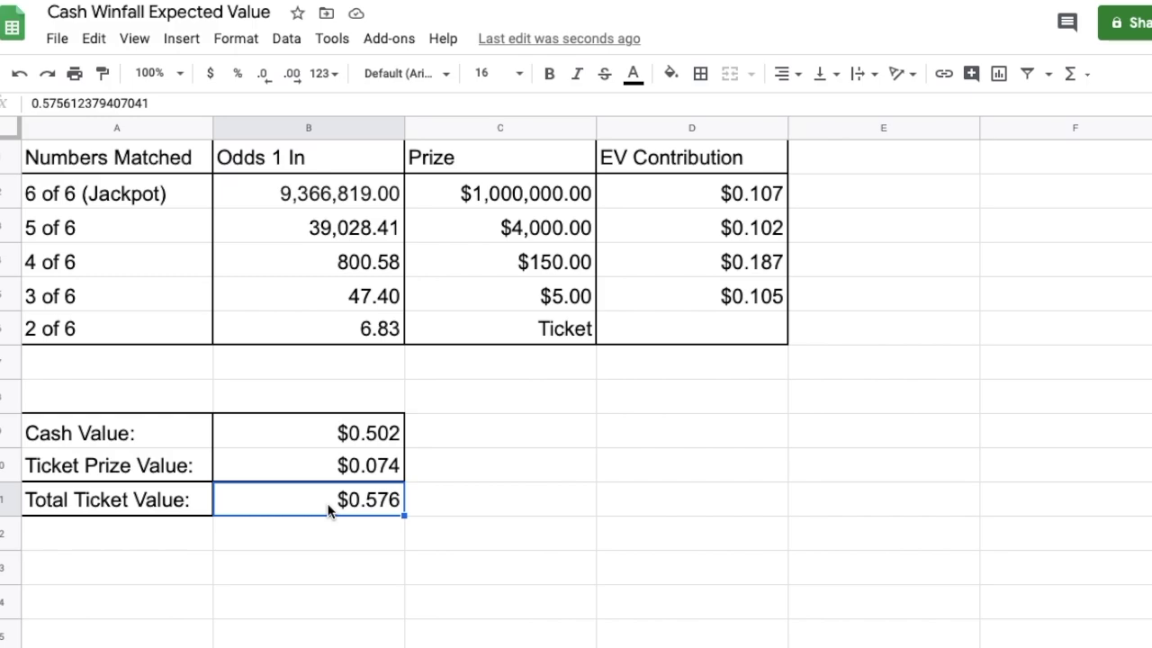
left_click(303, 468)
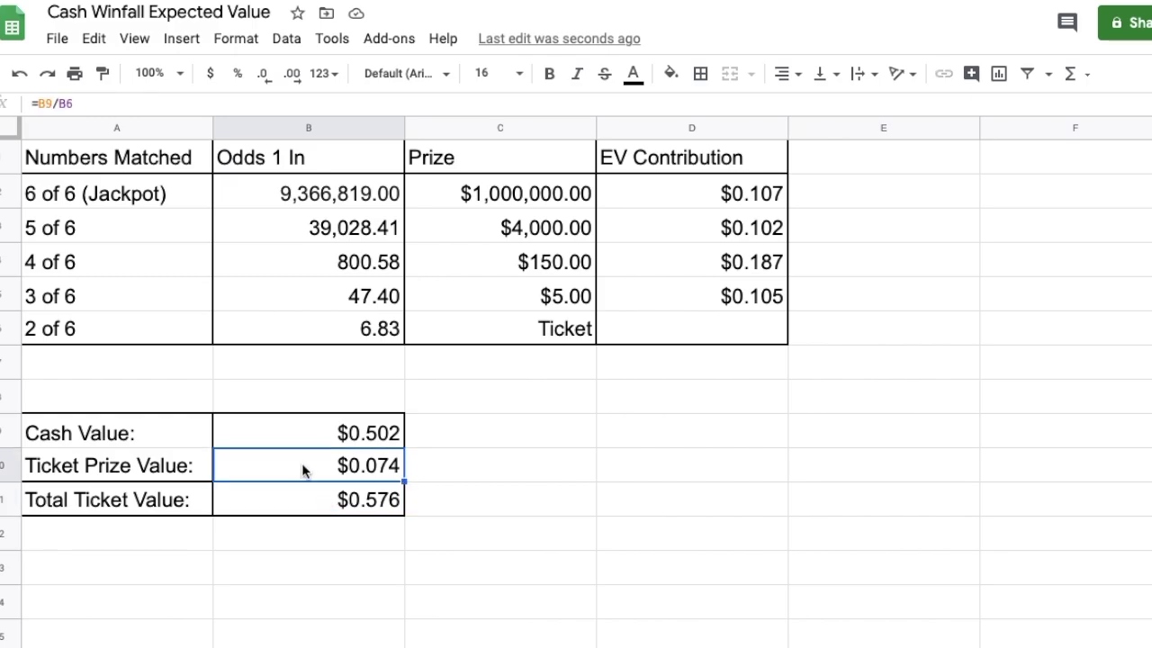
type("=")
left_click(298, 503)
type("/")
left_click(312, 328)
key("Return")
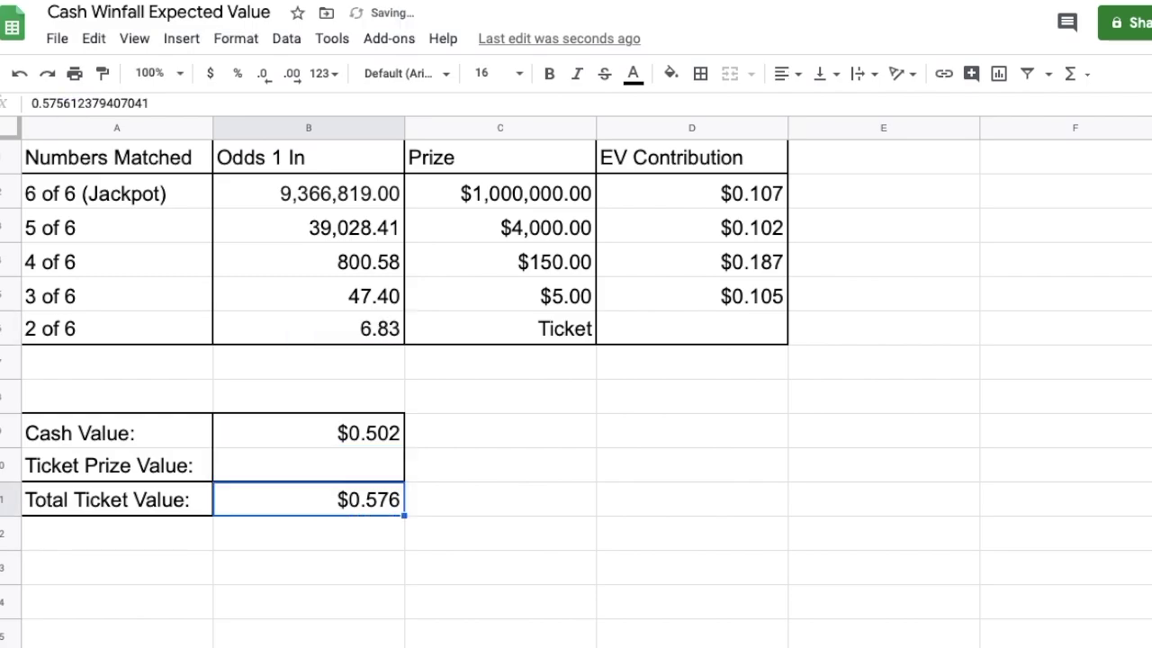
left_click(310, 472)
left_click(387, 531)
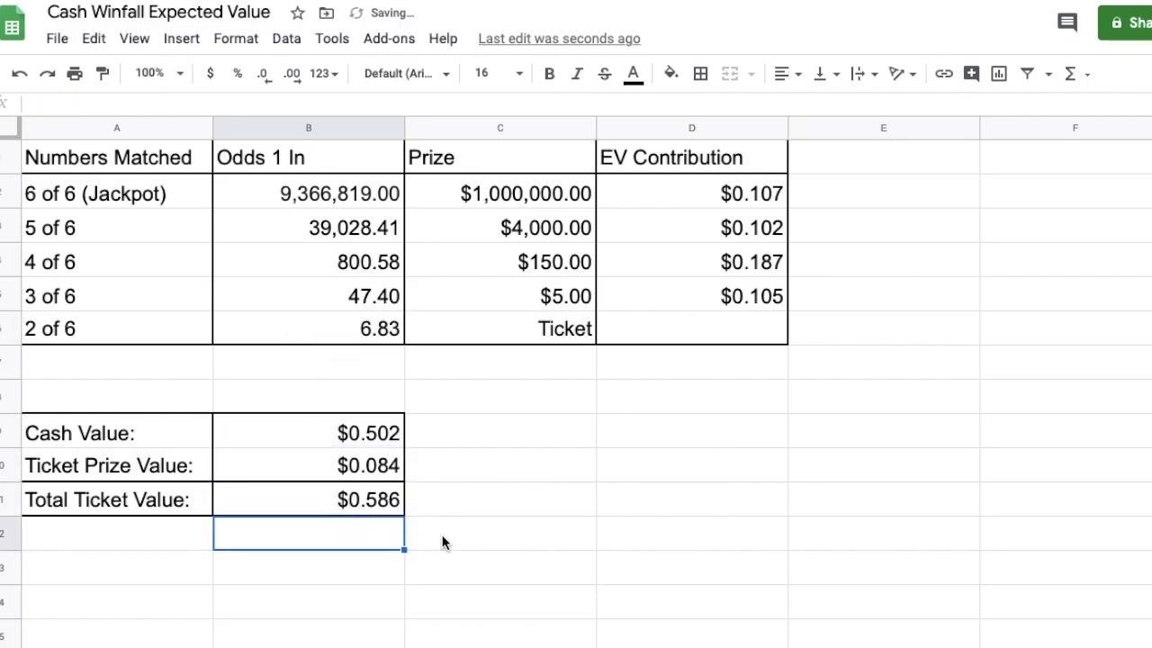
left_click(486, 567)
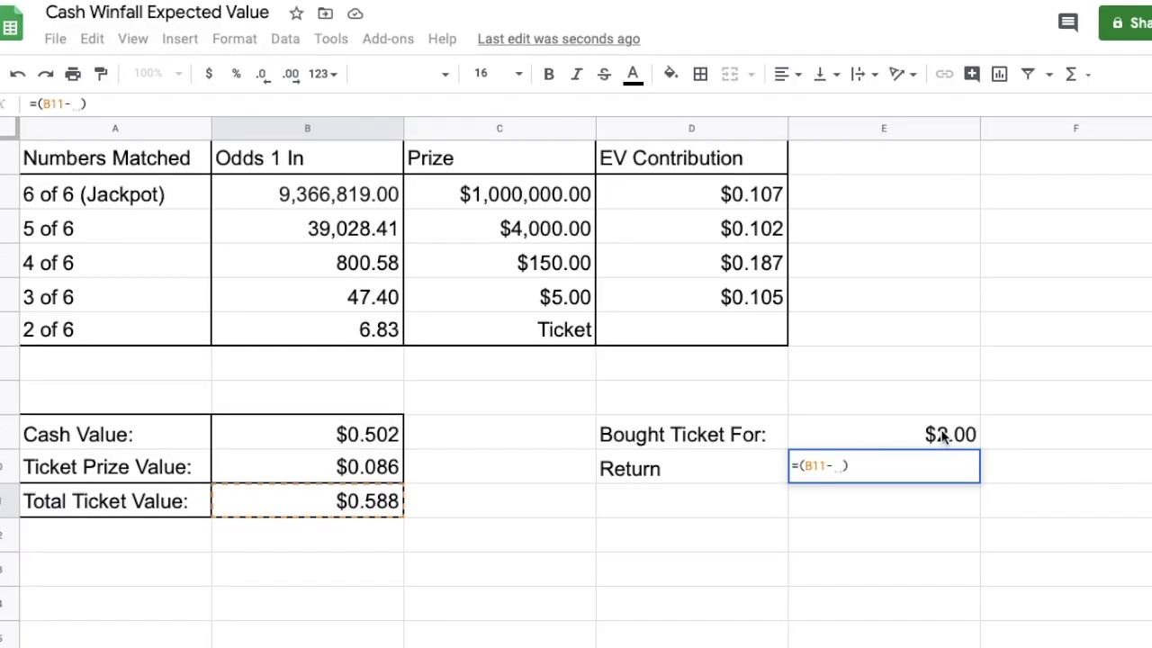
Complete the Return formula in E10 as =(B11-E9) / E9, relating the total ticket value to the ticket's purchase price.
type("E9)")
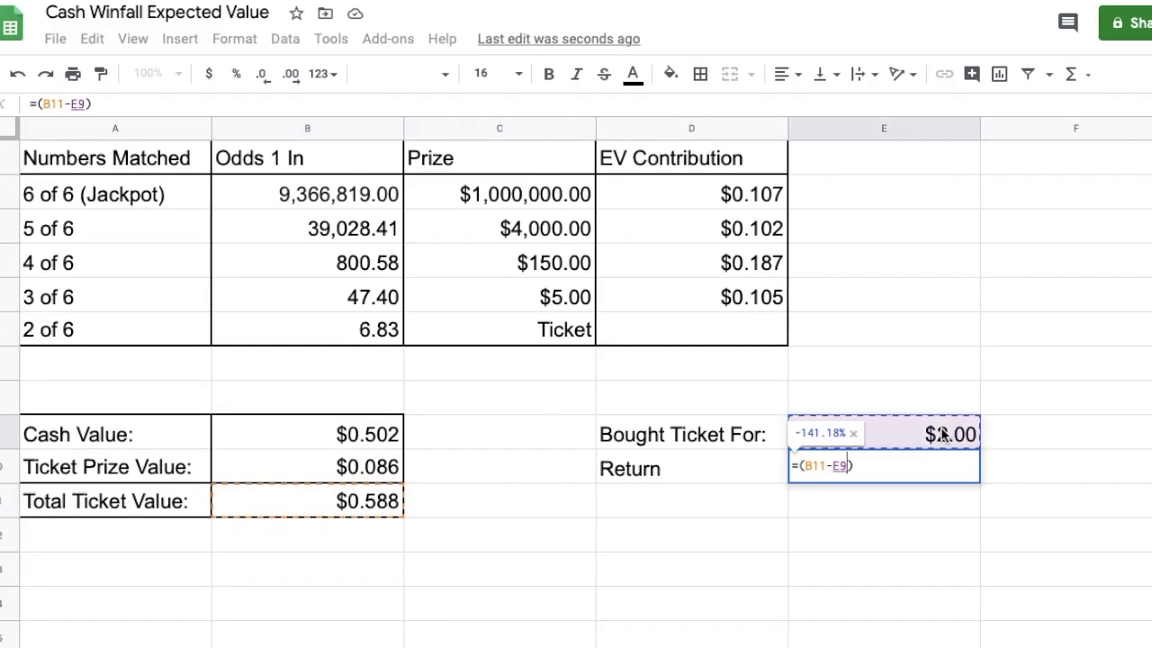
type(" /")
left_click(893, 431)
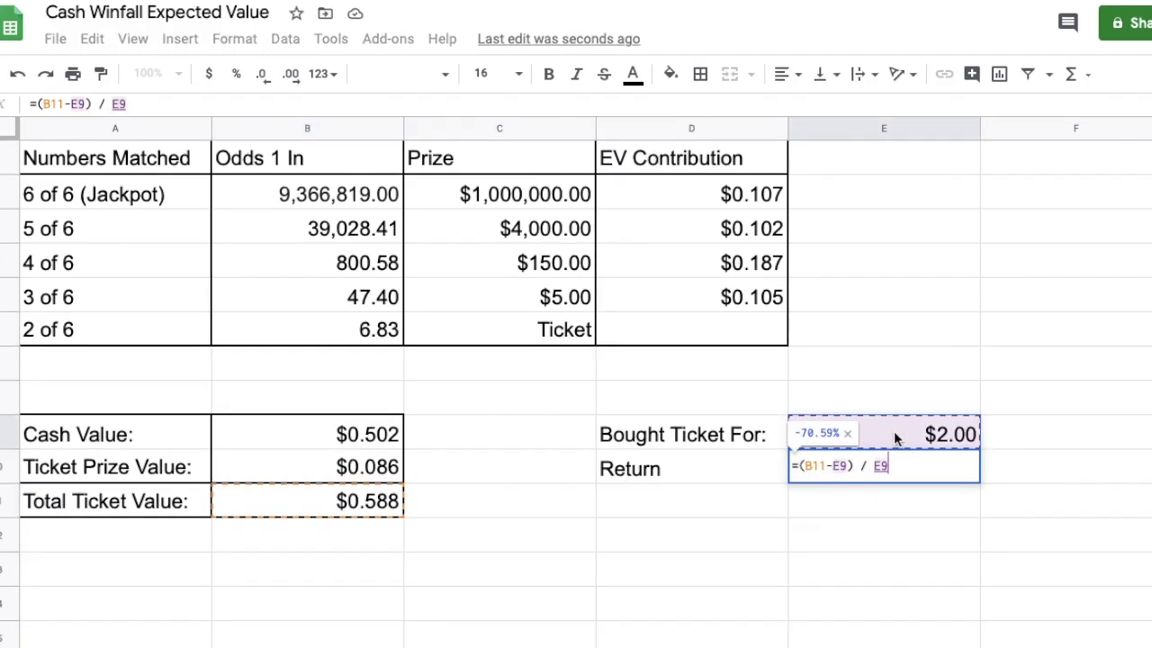
key("Return")
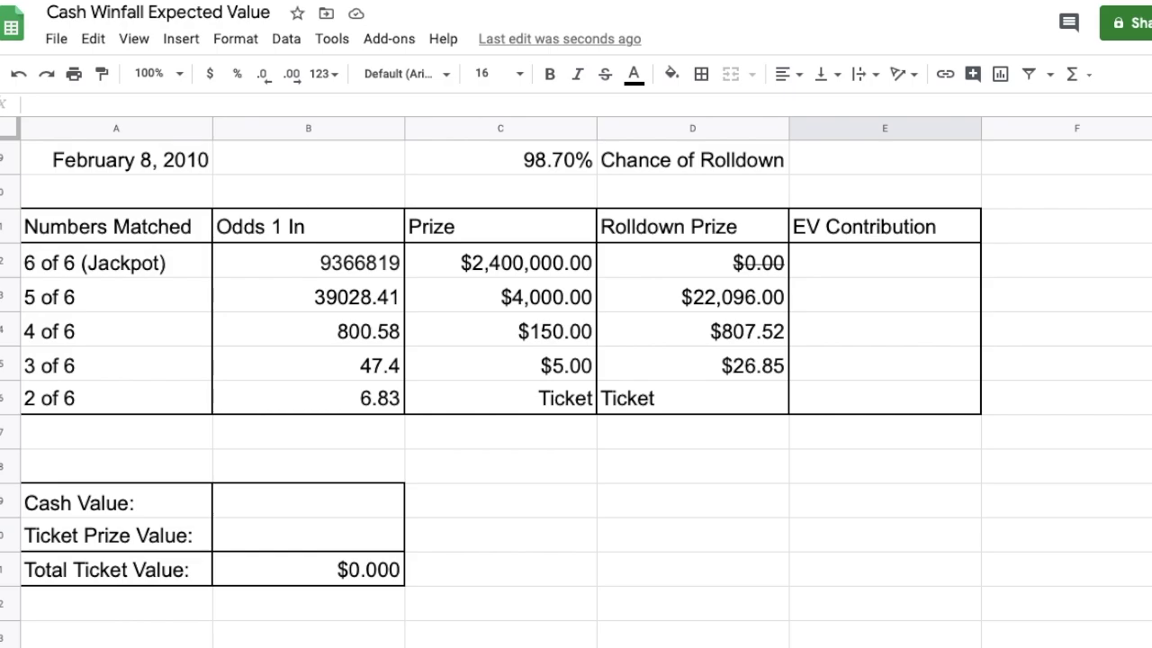
Strike through the 6 of 6 (Jackpot) row of the February 8, 2010 table, from Numbers Matched to Rolldown Prize.
left_click(552, 267)
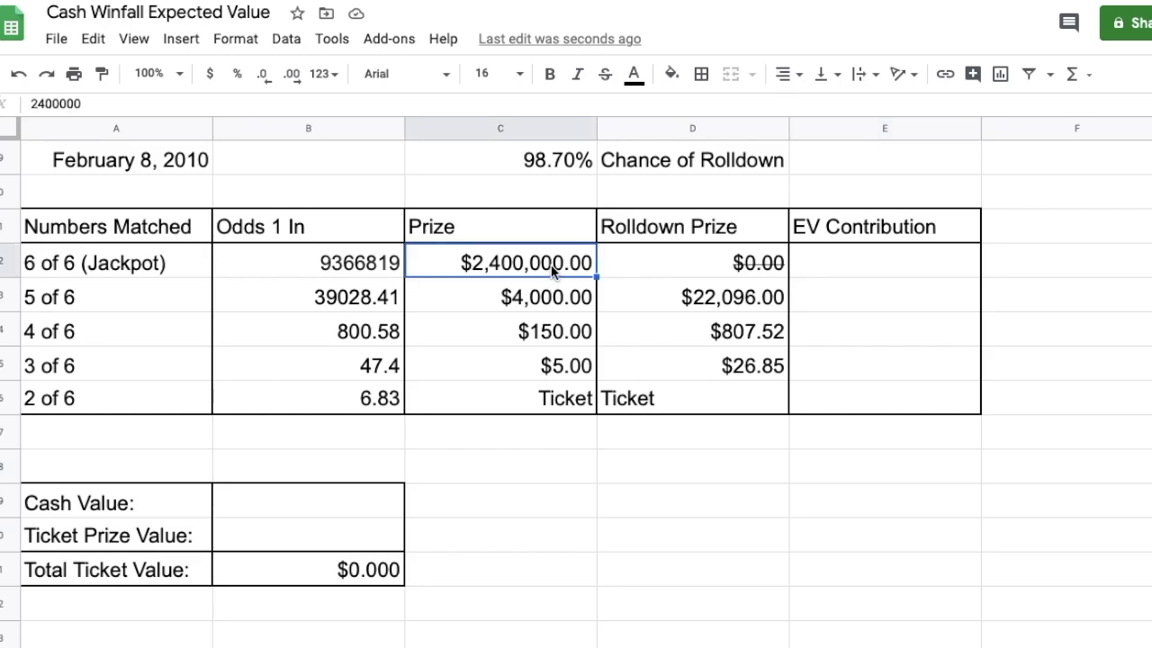
left_click(491, 154)
left_click_drag(169, 270, 698, 261)
left_click(604, 77)
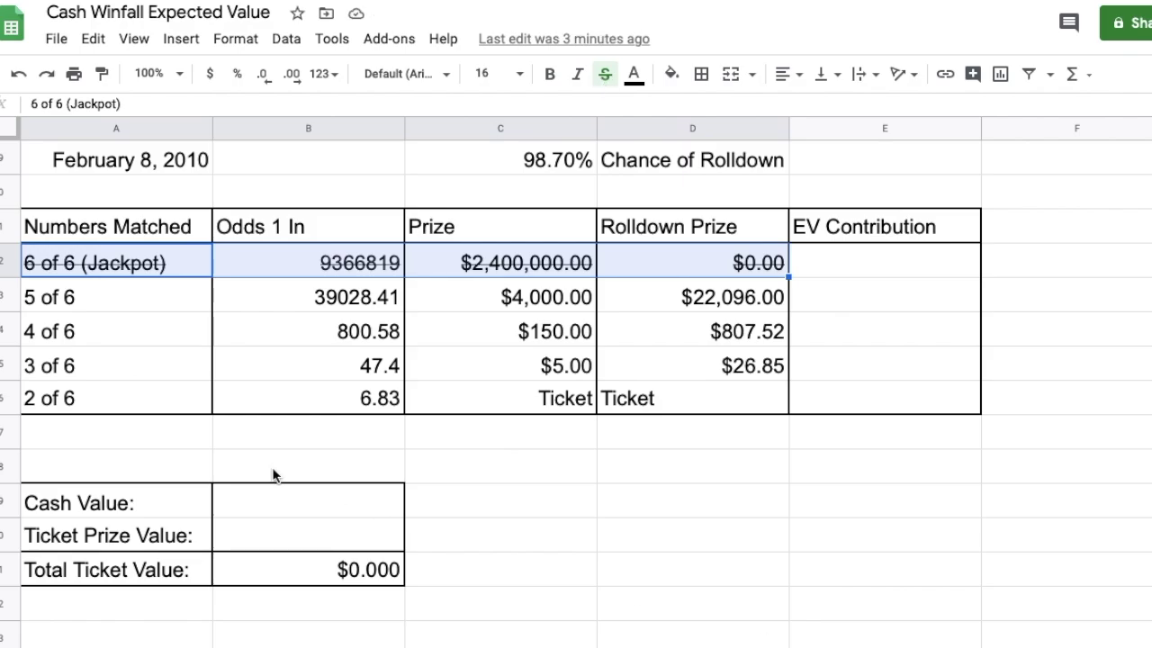
Compare the regular Prize with the Rolldown Prize for the 5 of 6, 4 of 6 and 3 of 6 rows.
left_click(139, 310)
left_click(464, 299)
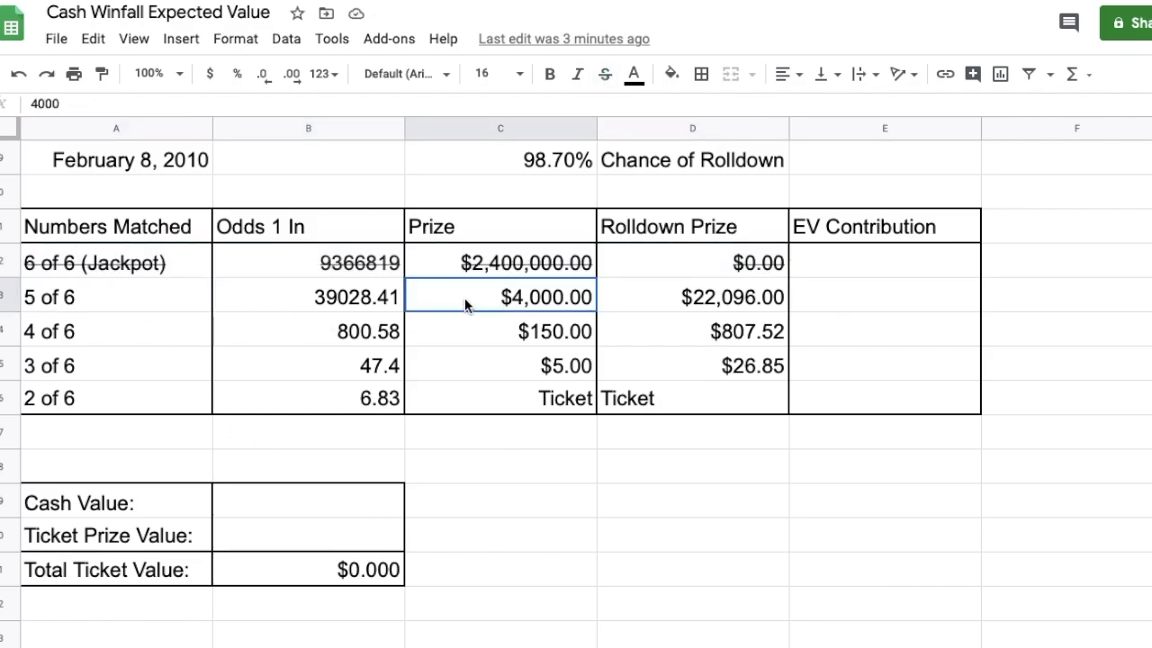
left_click(634, 304)
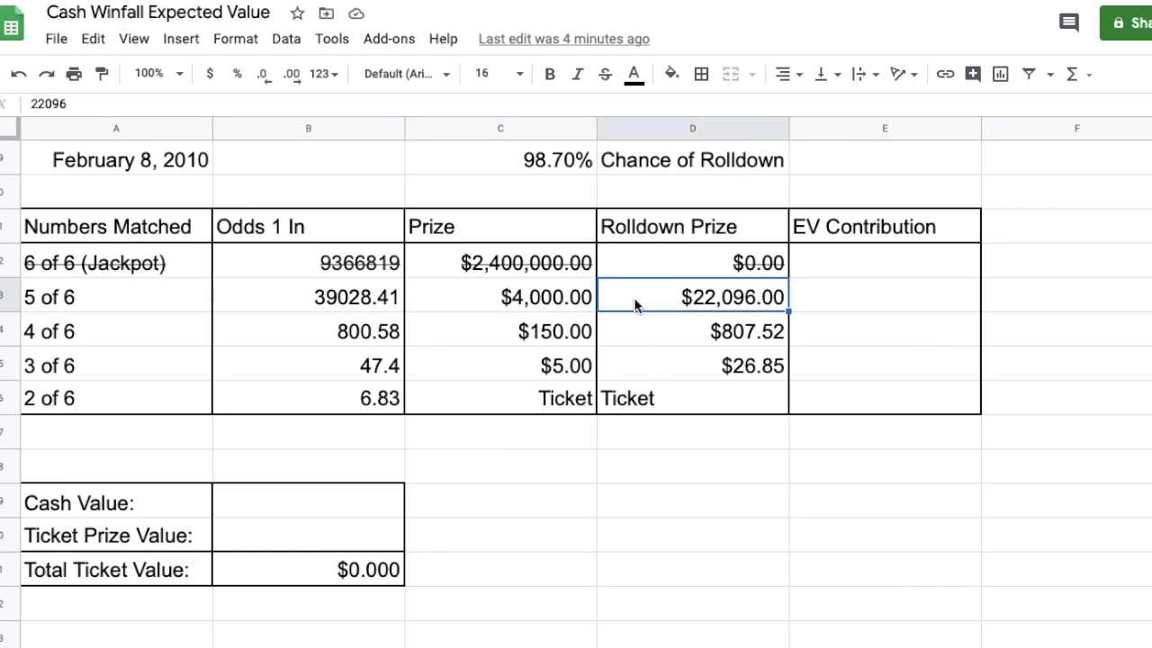
left_click(454, 338)
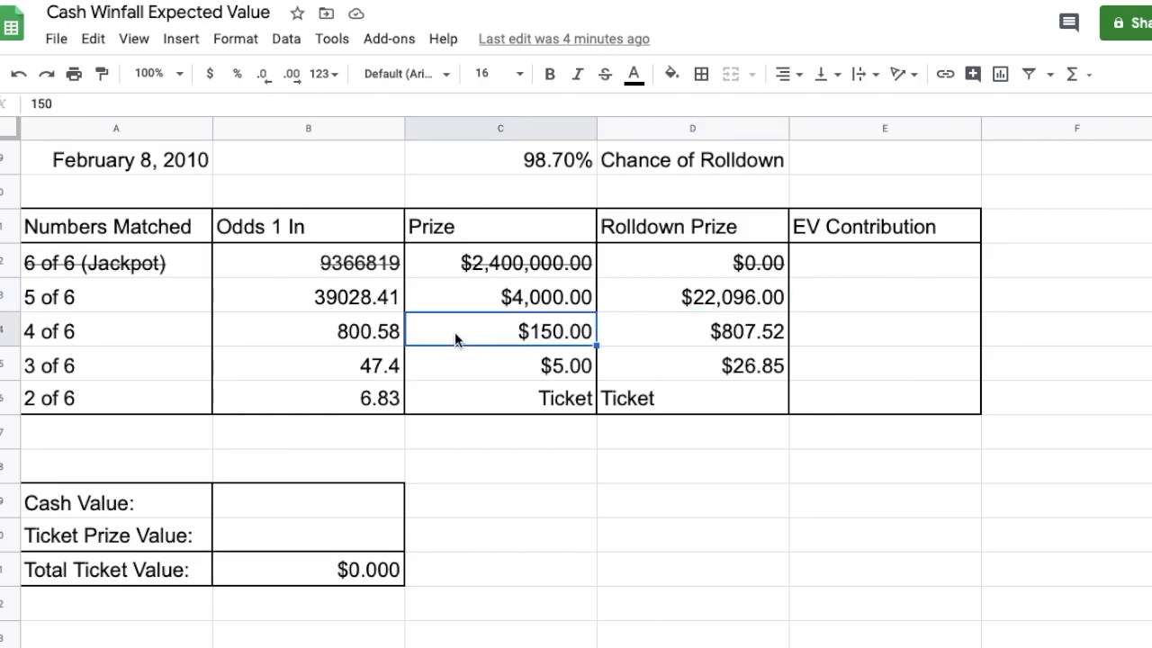
left_click(644, 342)
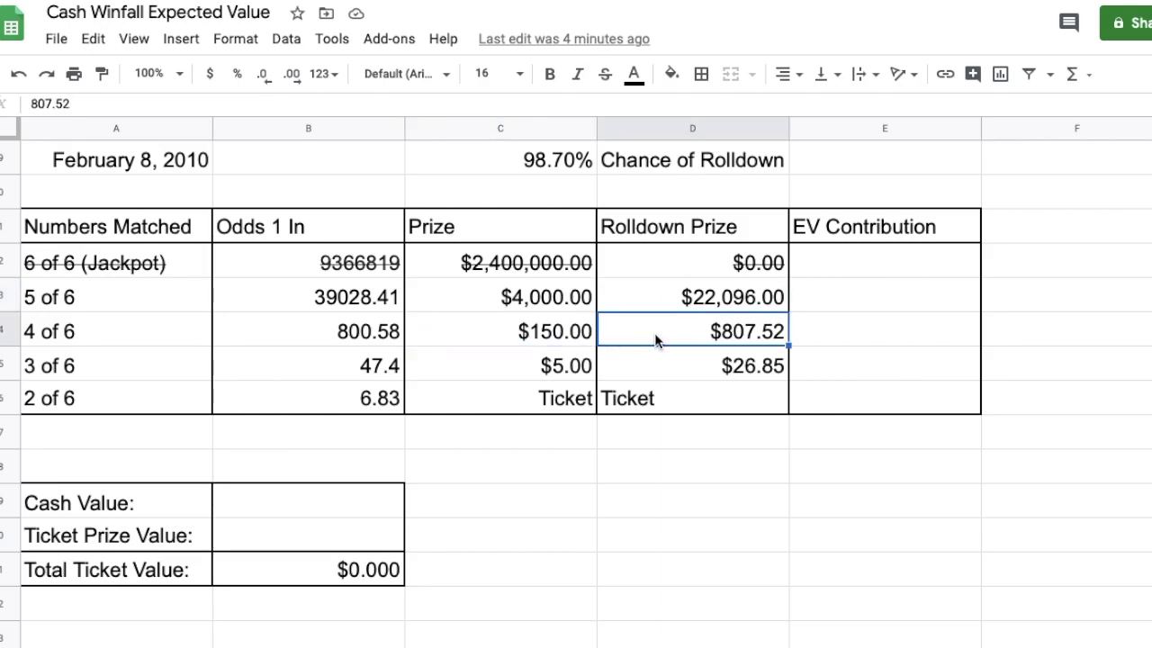
left_click(517, 373)
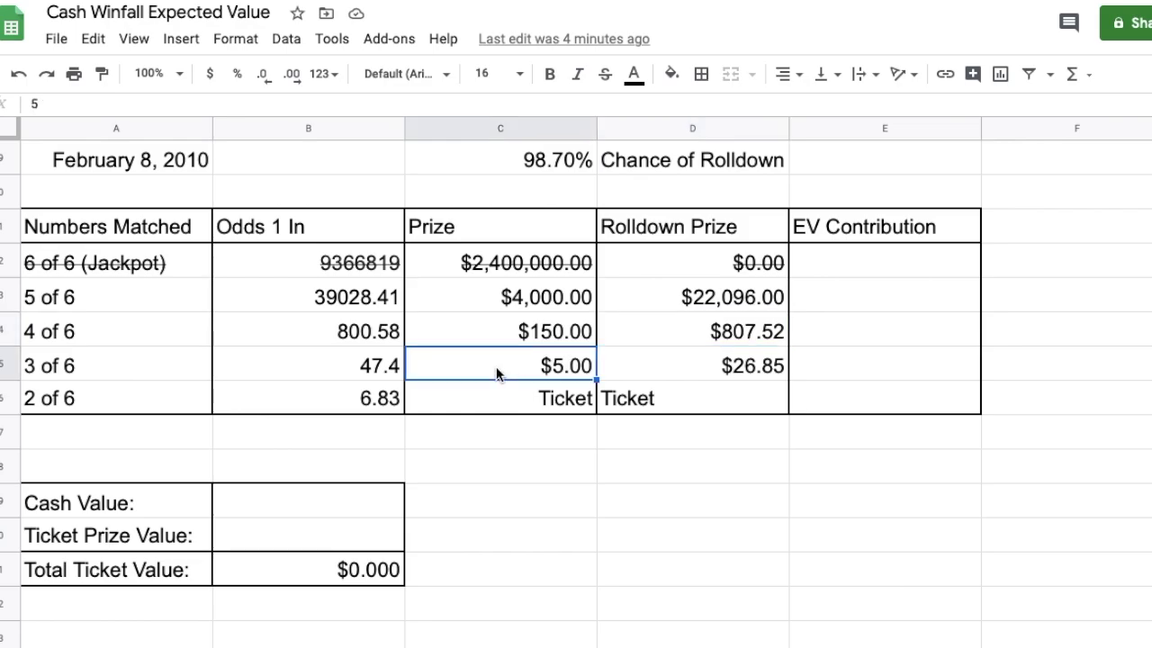
left_click(645, 373)
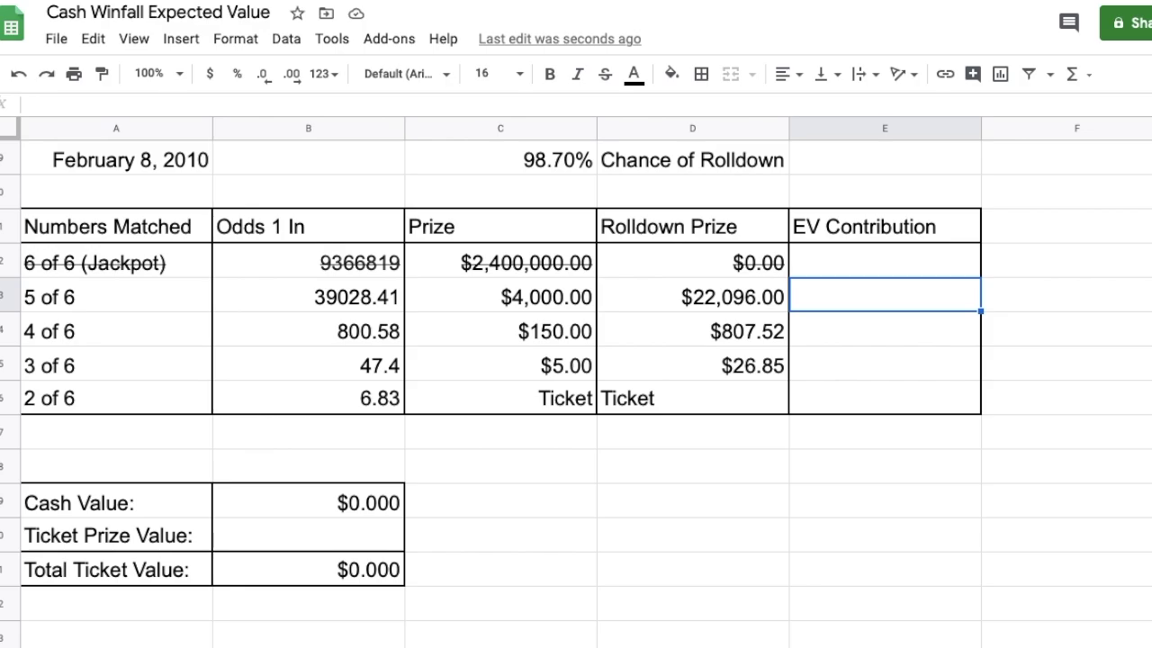
Enter the EV Contribution of the 5 of 6 row as its Rolldown Prize times one over its odds, =D23*(1/B23).
type("=")
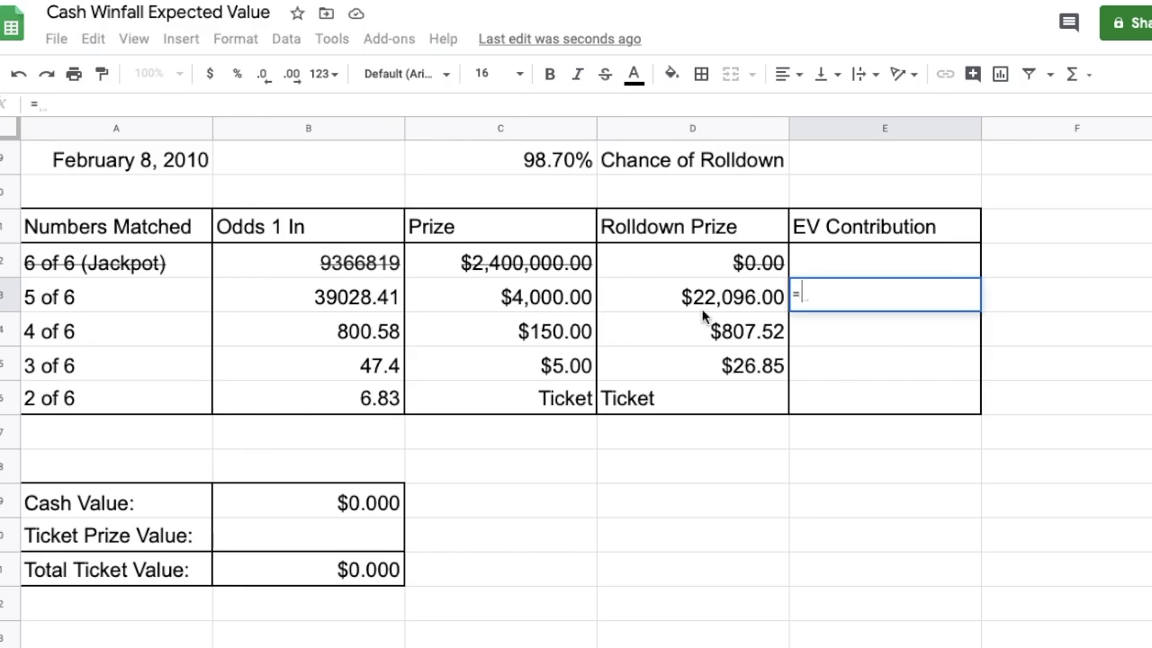
left_click(656, 293)
type("*(1/")
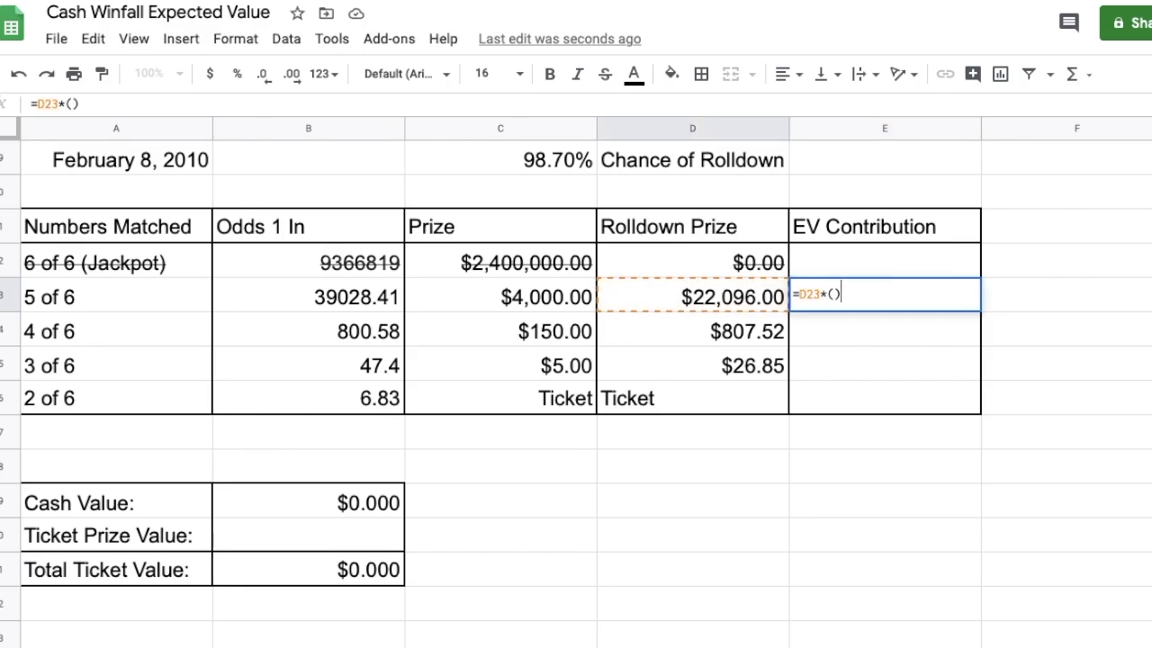
left_click(298, 295)
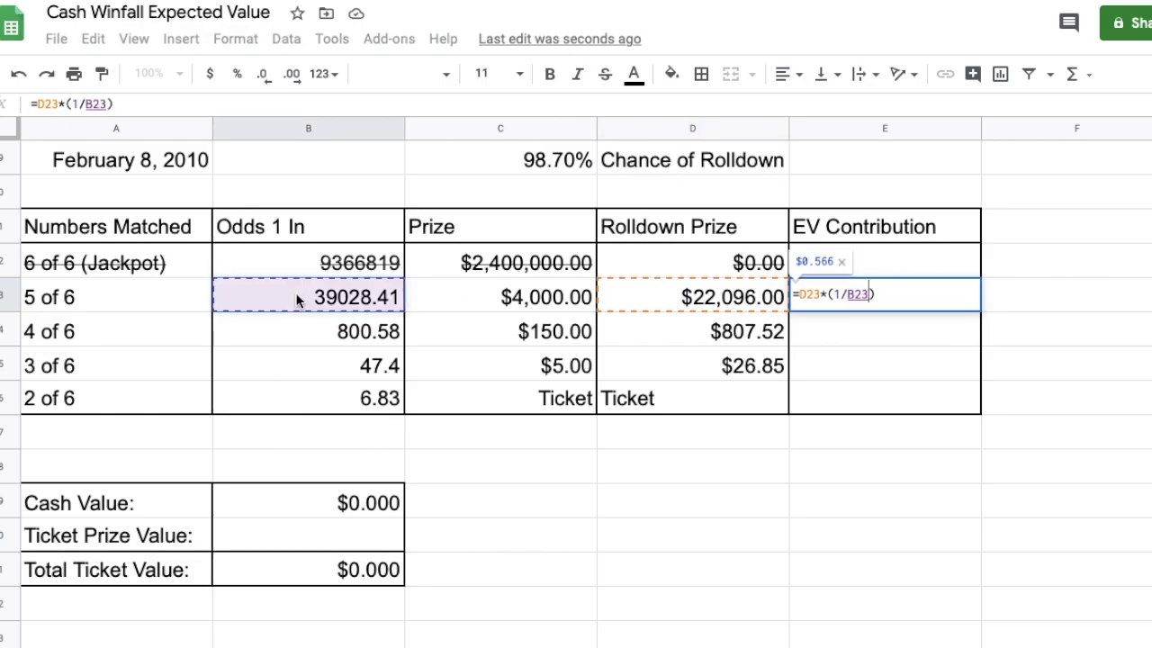
key("Return")
Fill the 5 of 6 EV Contribution formula down through the 4 of 6 and 3 of 6 rows.
left_click(977, 303)
left_click_drag(981, 312, 982, 369)
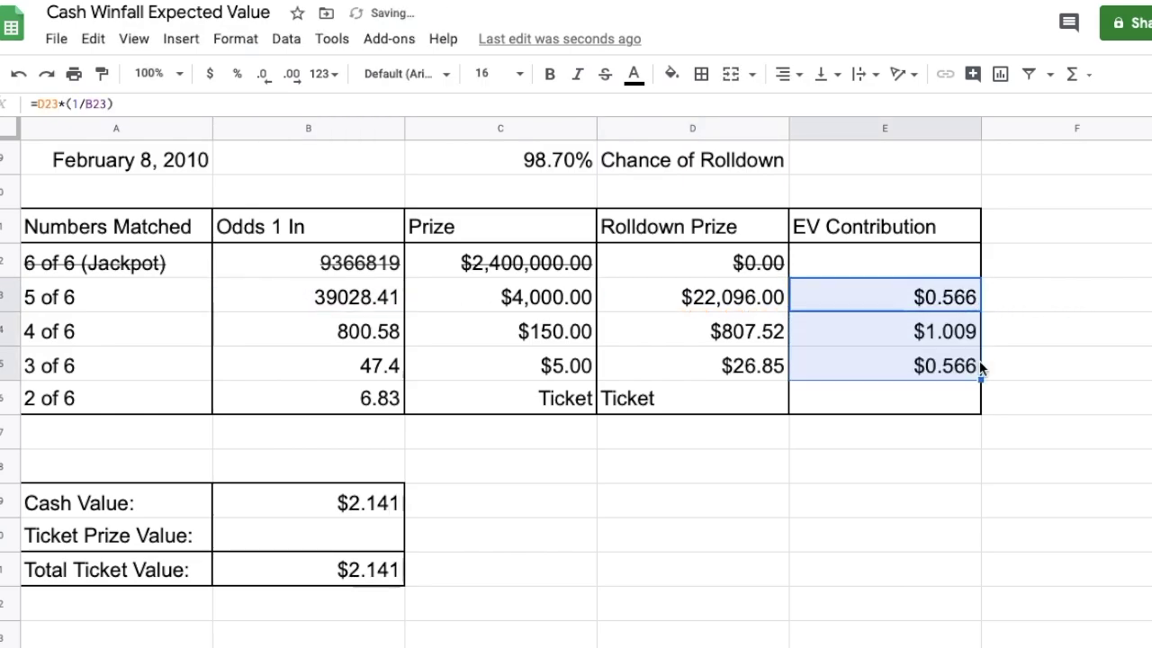
left_click(265, 507)
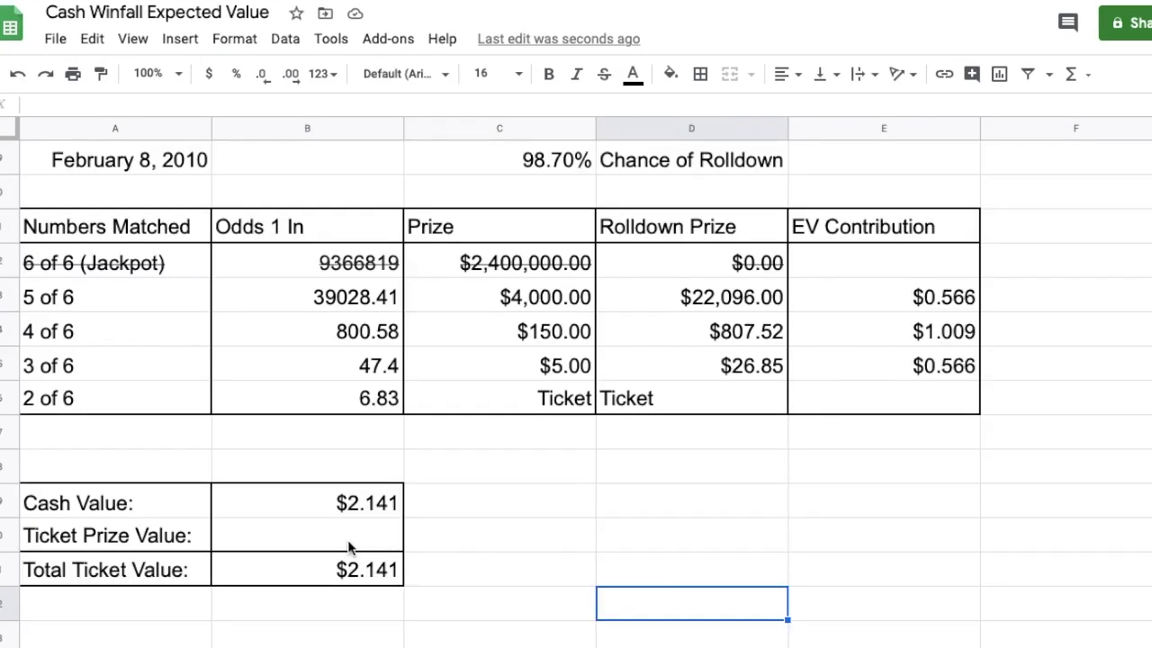
Enter the Ticket Prize Value in B30 as =B29/B26 and convert the Total Ticket Value in B31 to a plain value.
left_click(346, 537)
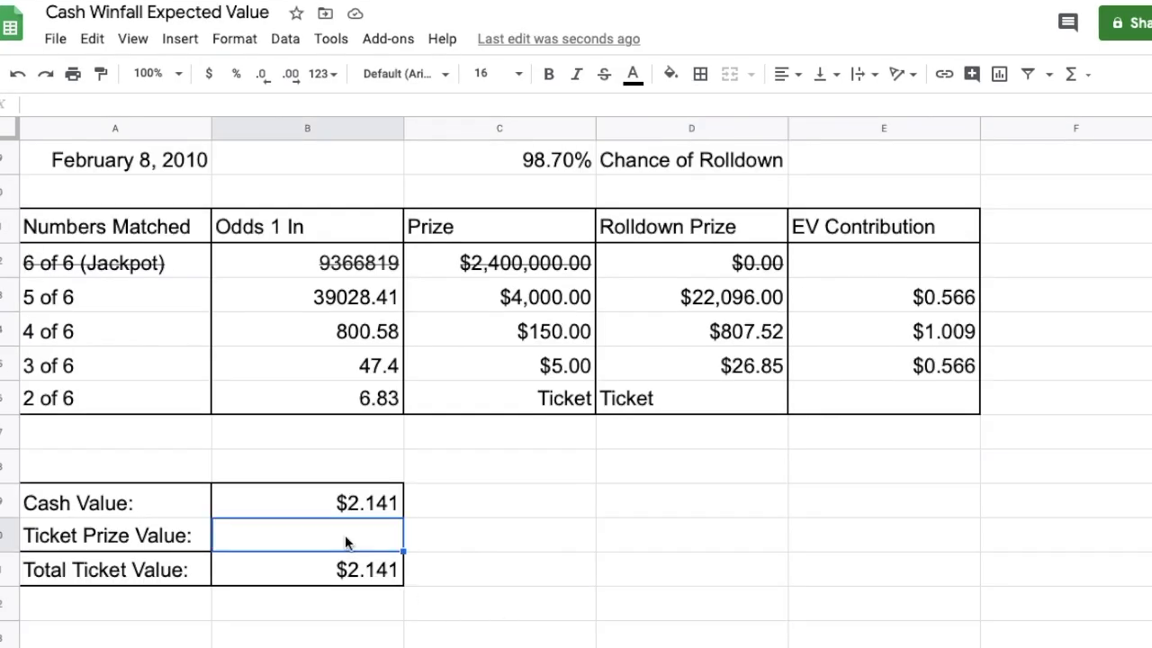
type("=")
left_click(351, 511)
type("/")
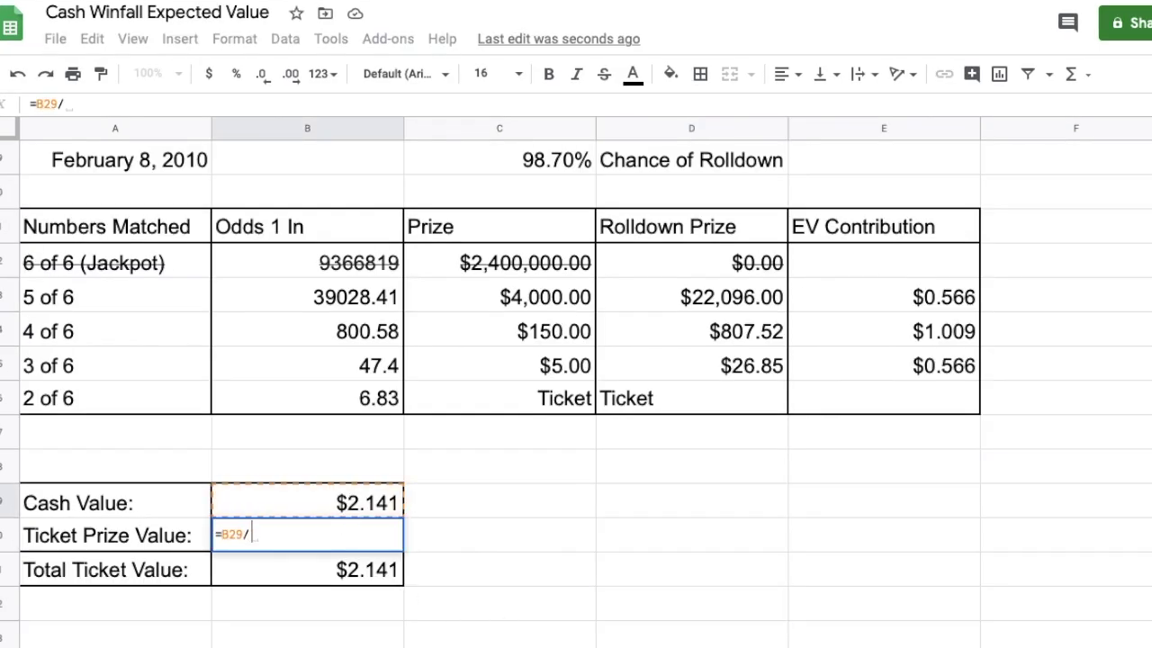
left_click(323, 399)
key("Return")
key("ctrl+c")
key("ctrl+shift+v")
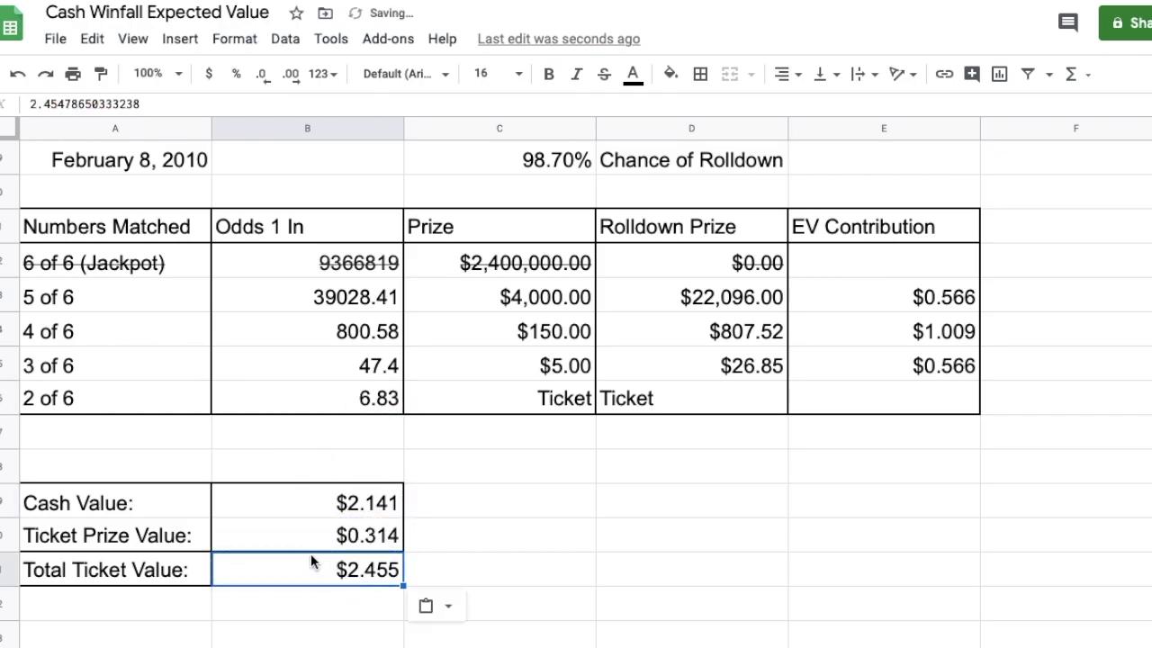
Replace the Ticket Prize Value formula in B30 with the total ticket value divided by the 2 of 6 odds, =B31/B26.
left_click(311, 542)
type("=")
left_click(312, 576)
type("/")
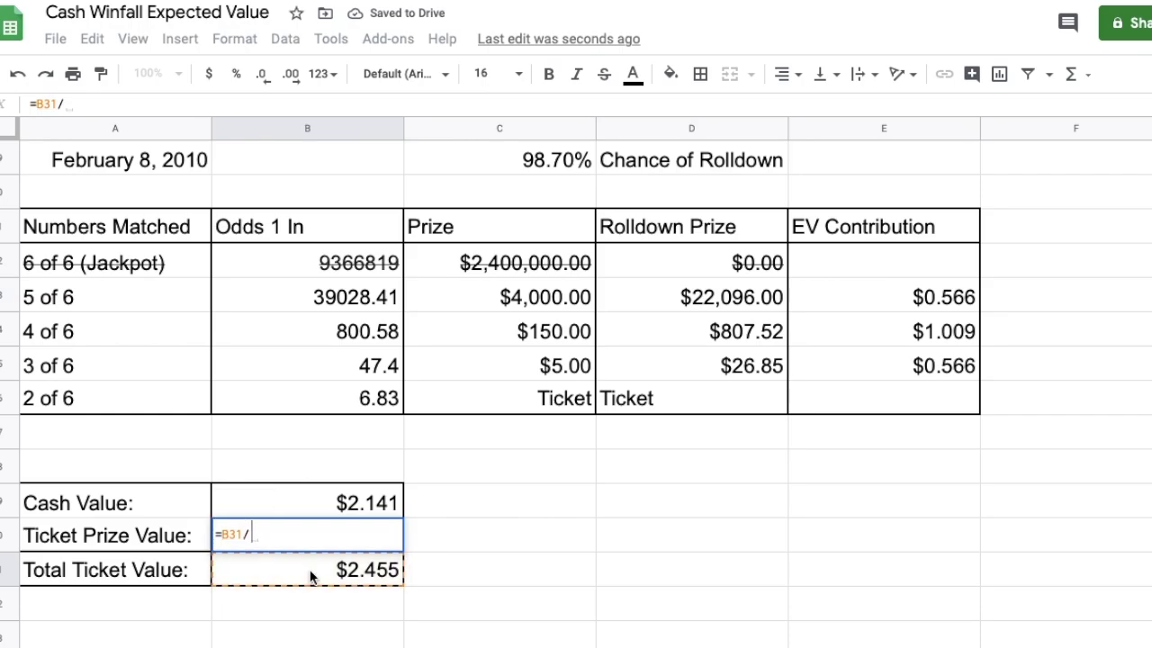
left_click(330, 408)
key("Return")
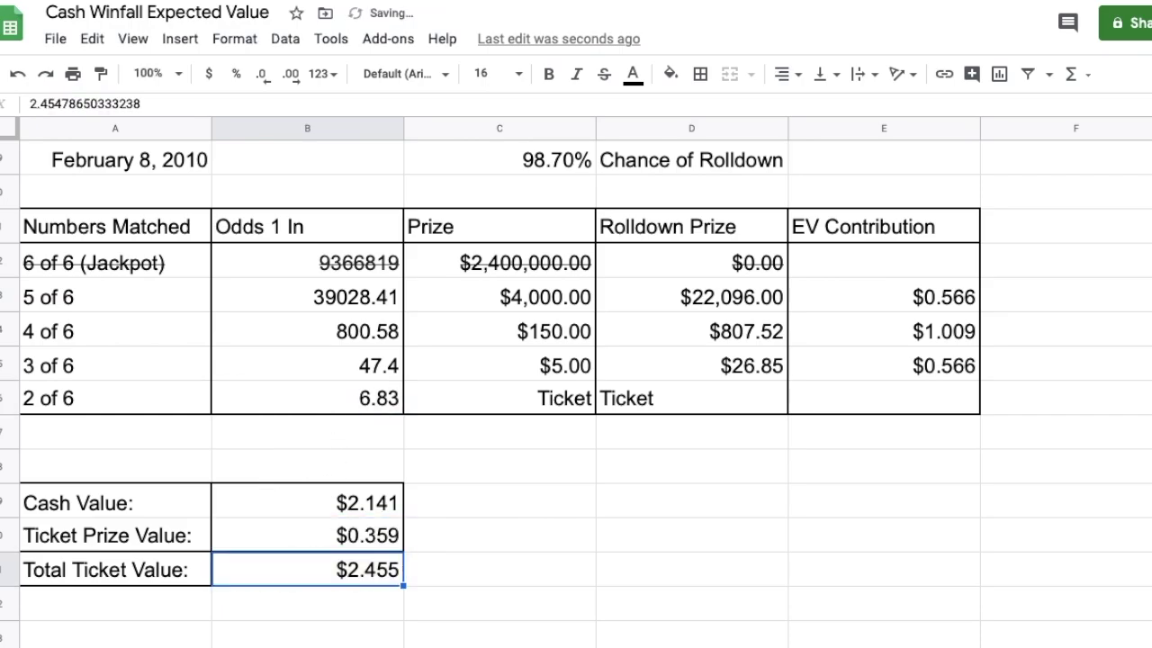
key("Down")
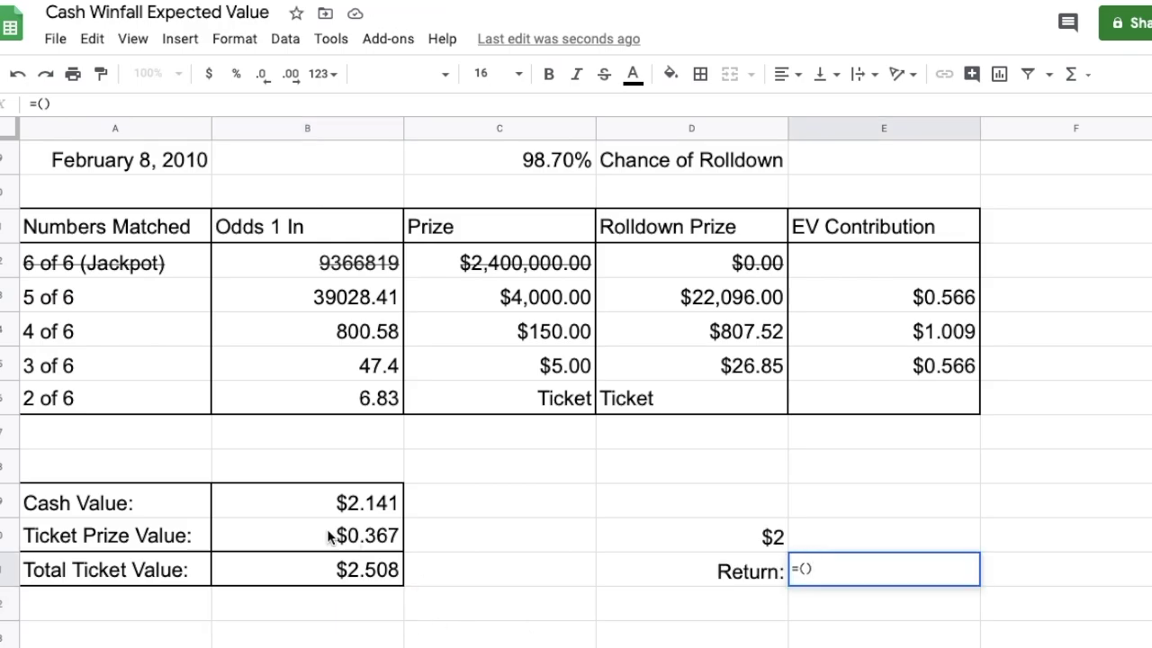
Complete the Return formula in E31 as =(B31-D30) / D30, relating the total ticket value to the $2 ticket price.
left_click(329, 570)
type("-")
left_click(747, 537)
type("/")
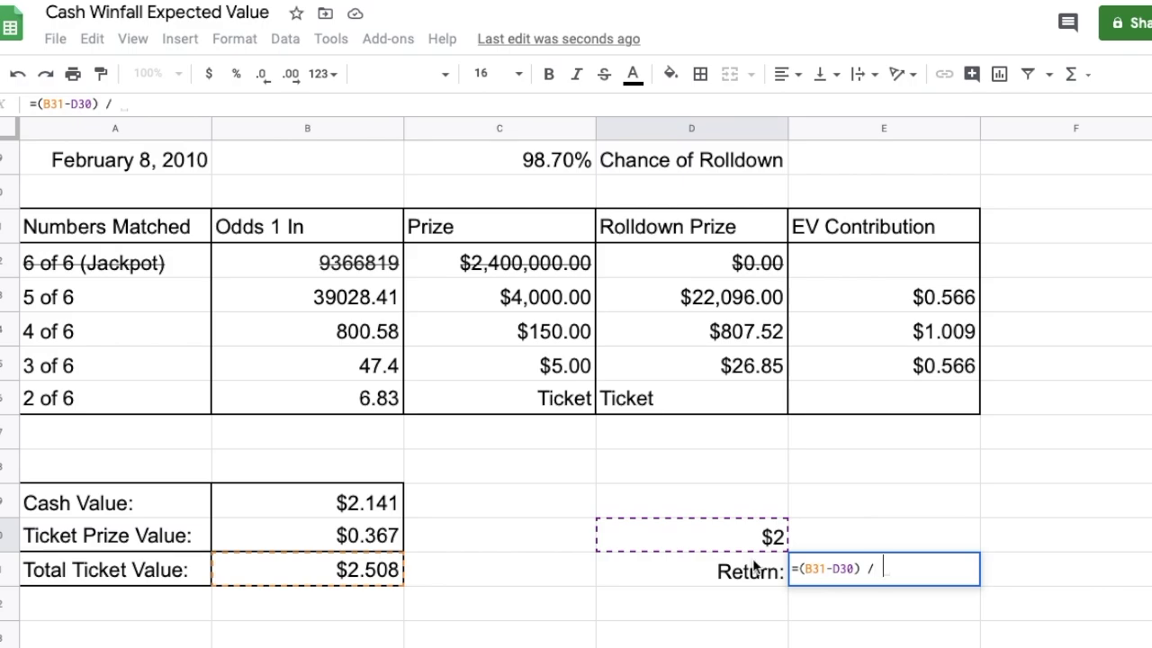
left_click(662, 536)
key("Return")
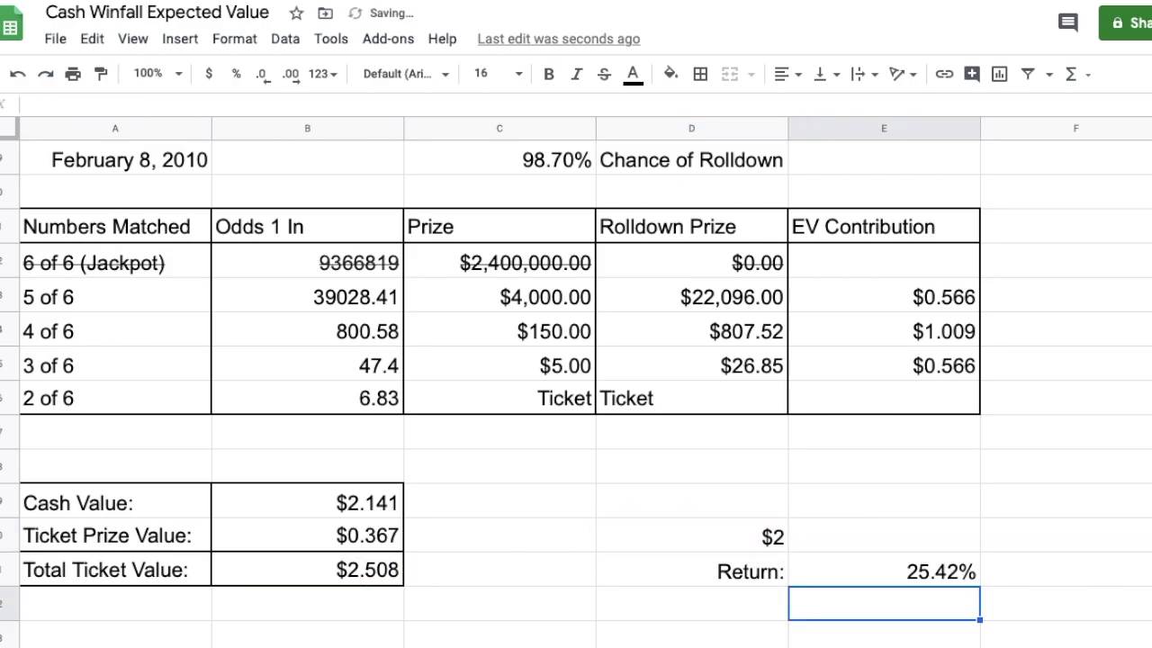